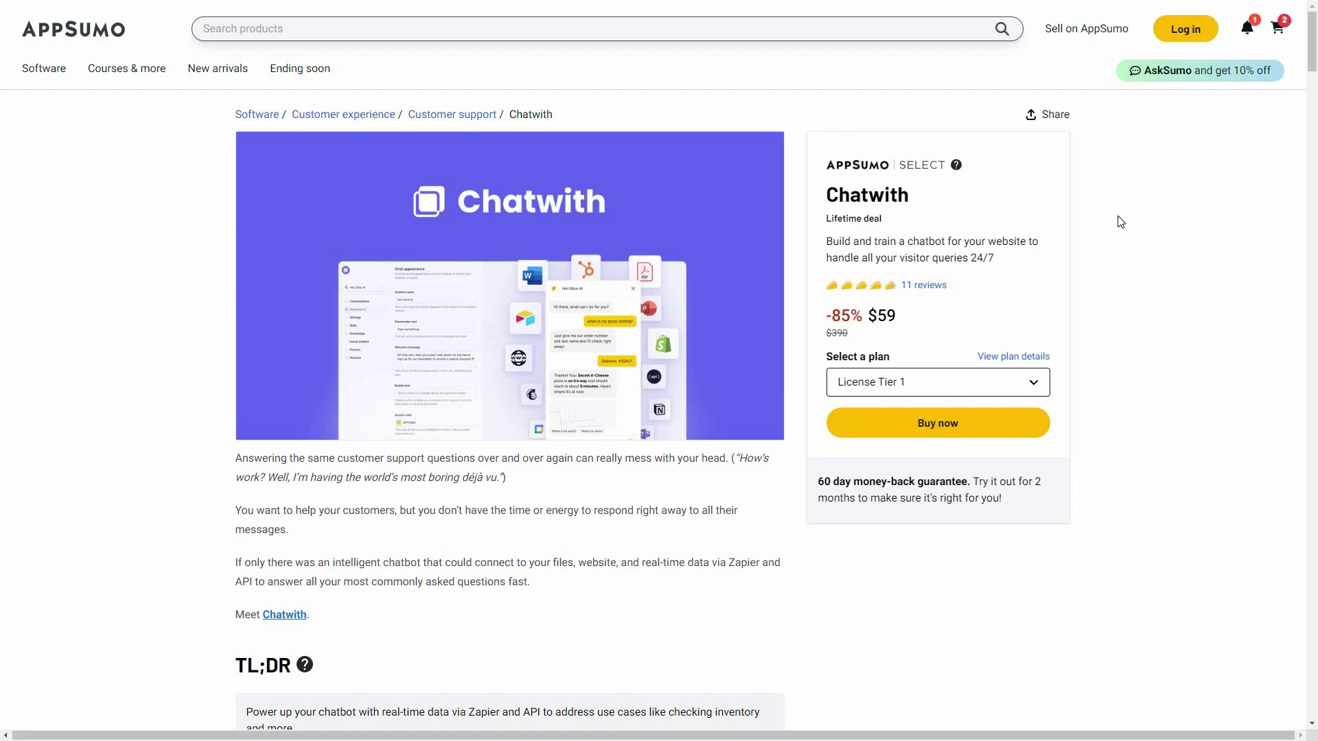
# Examine the Chatwith deal page on AppSumo, including its deal terms, included features and the three license tiers
pyautogui.scroll(-1, 635, 595)
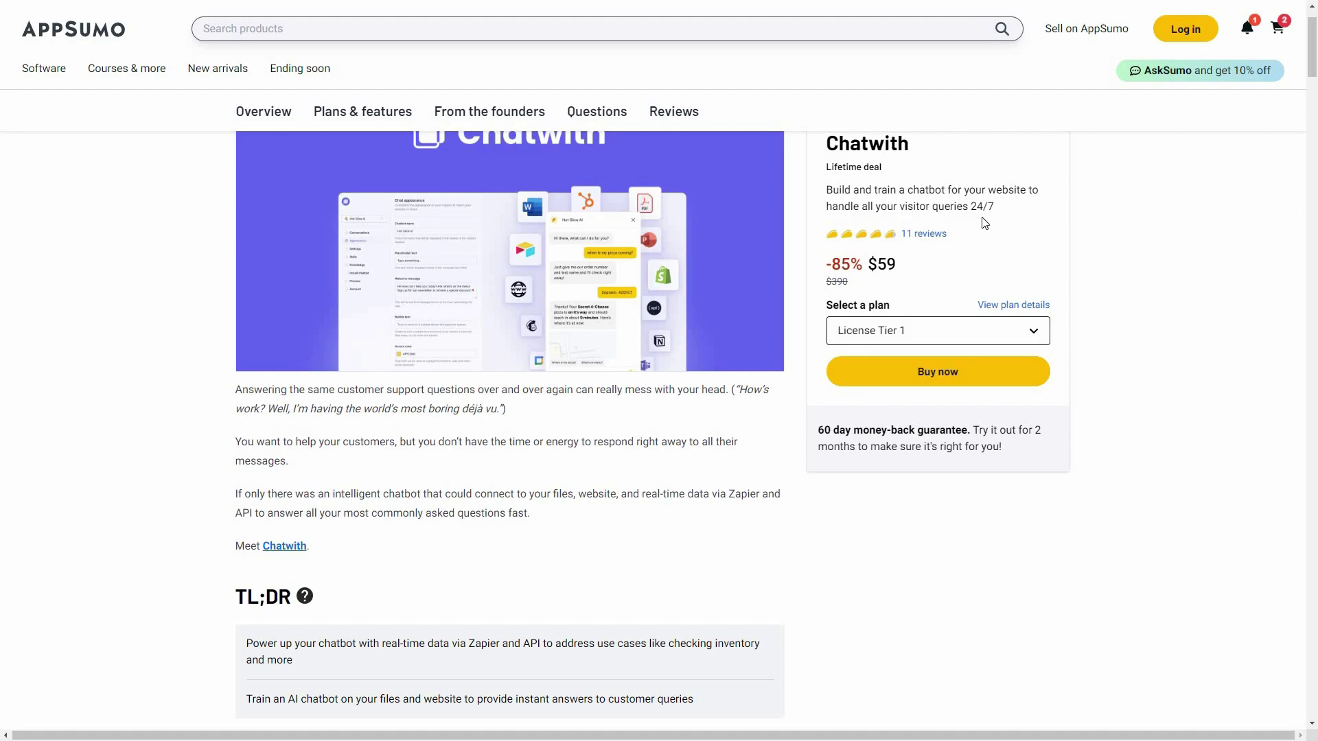
pyautogui.scroll(1, 913, 215)
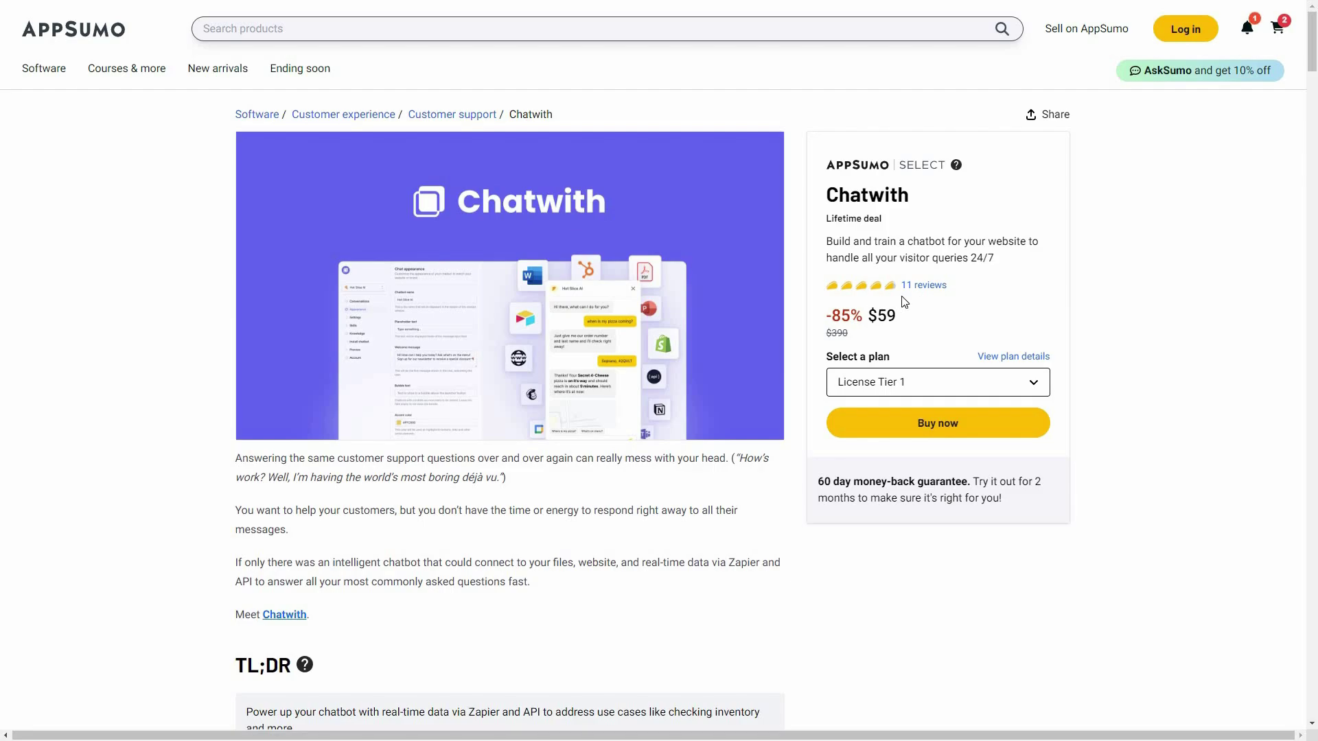
pyautogui.scroll(-2, 386, 47)
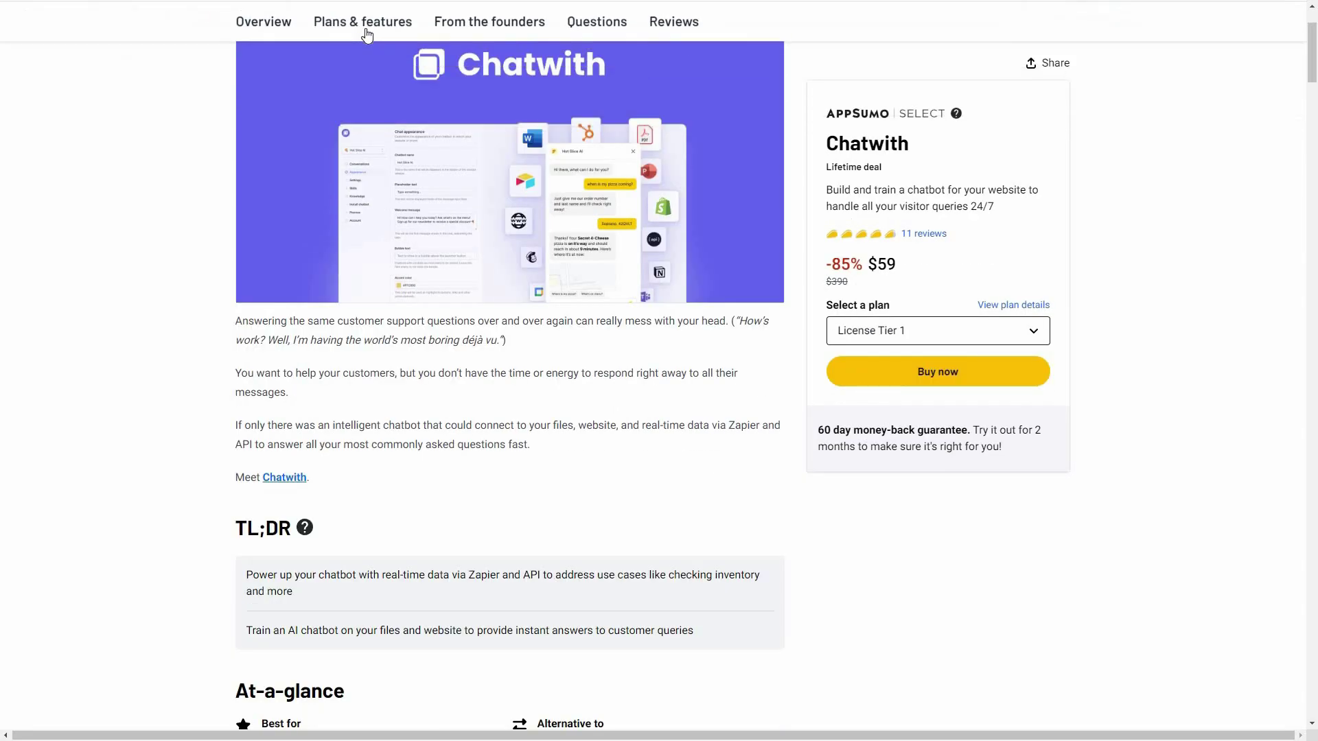
pyautogui.scroll(-15, 433, 429)
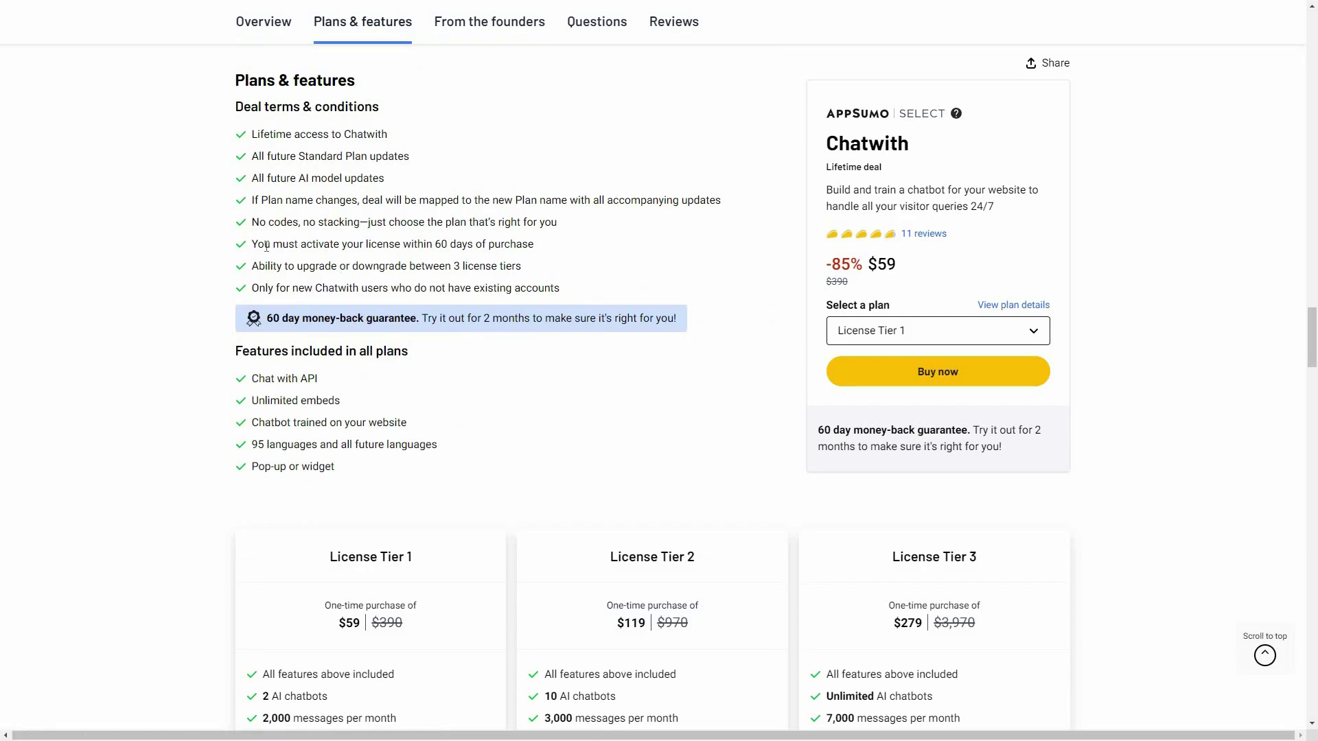
pyautogui.scroll(-4, 279, 254)
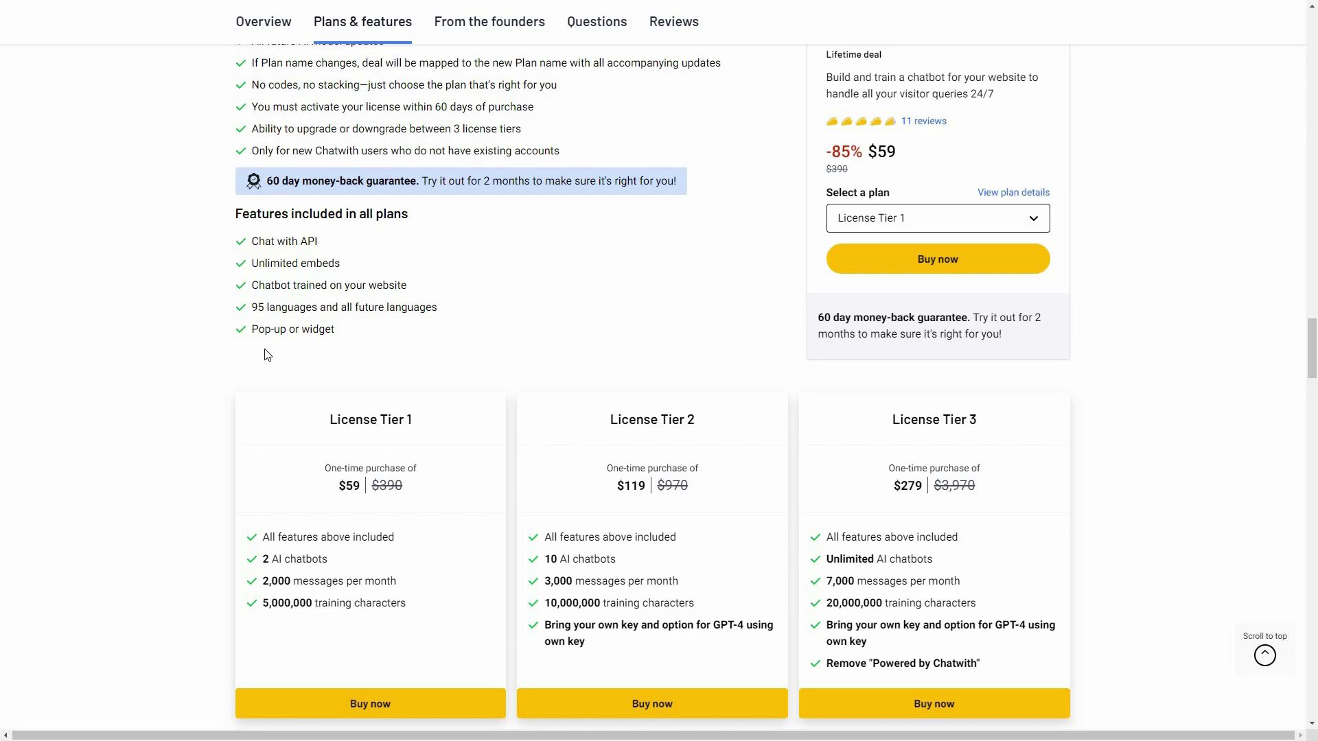
pyautogui.scroll(-1, 397, 375)
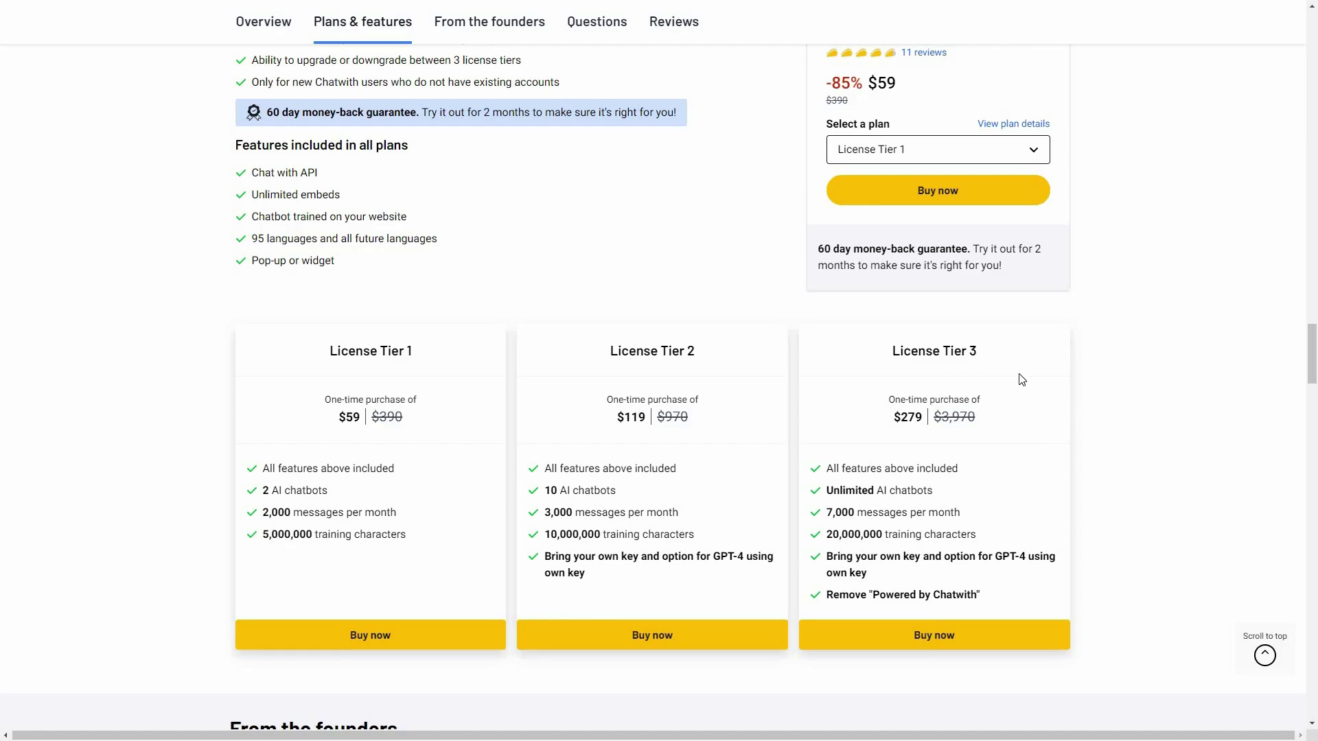
pyautogui.scroll(3, 1052, 288)
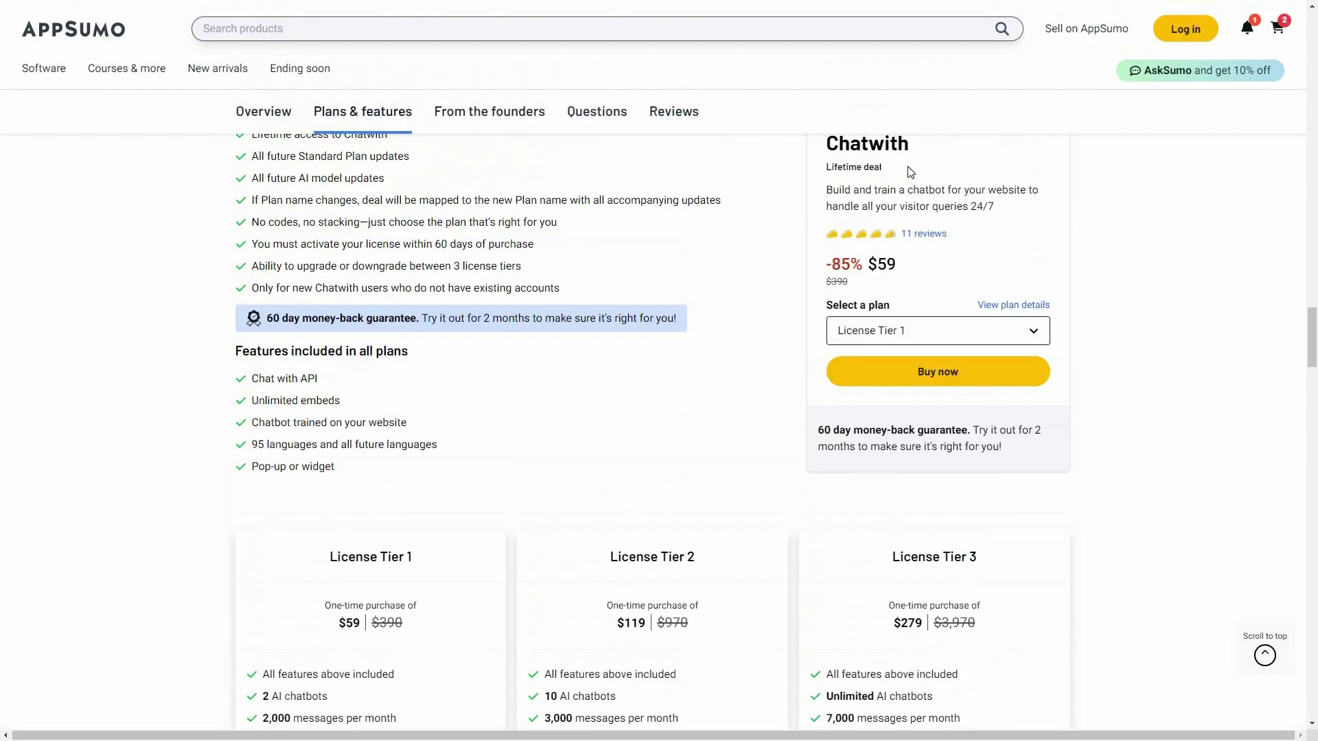
pyautogui.scroll(1, 919, 170)
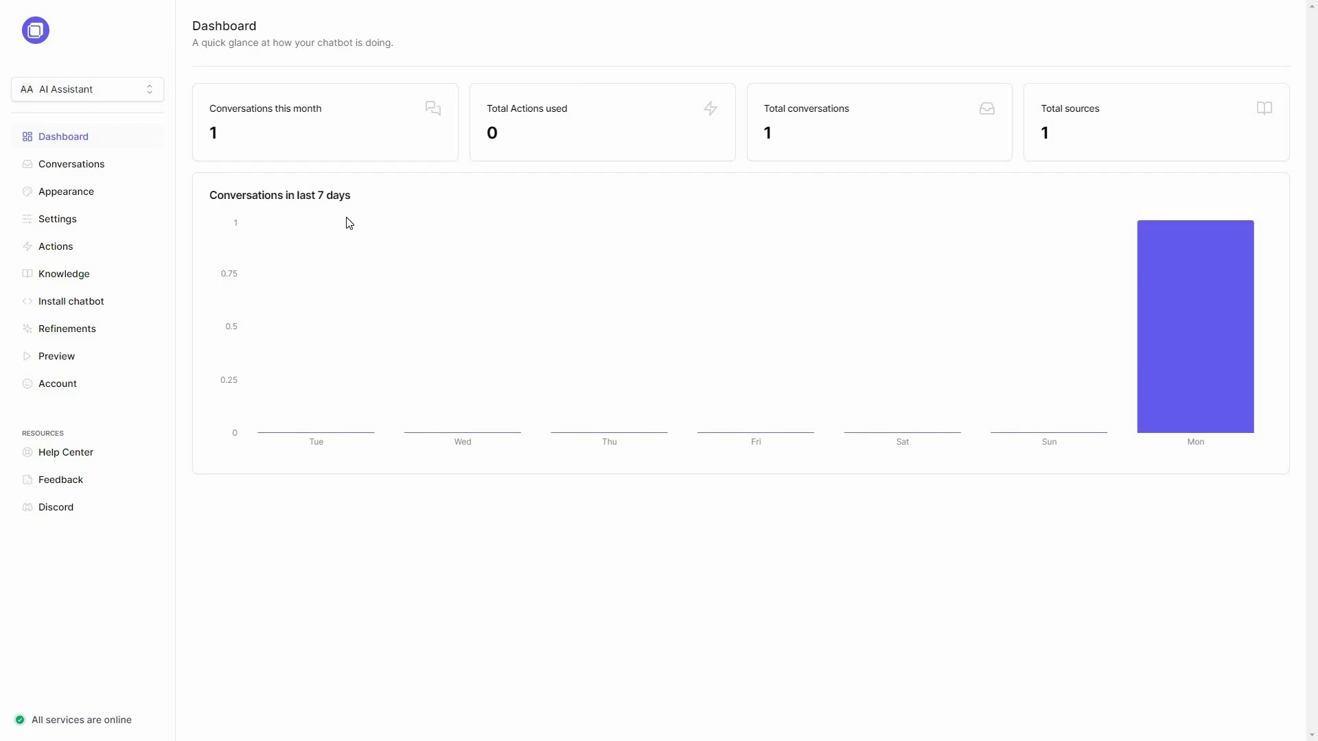
# View the chatbot's knowledge sources and inspect the form for adding a source, closing it without adding anything
pyautogui.click(83, 280)
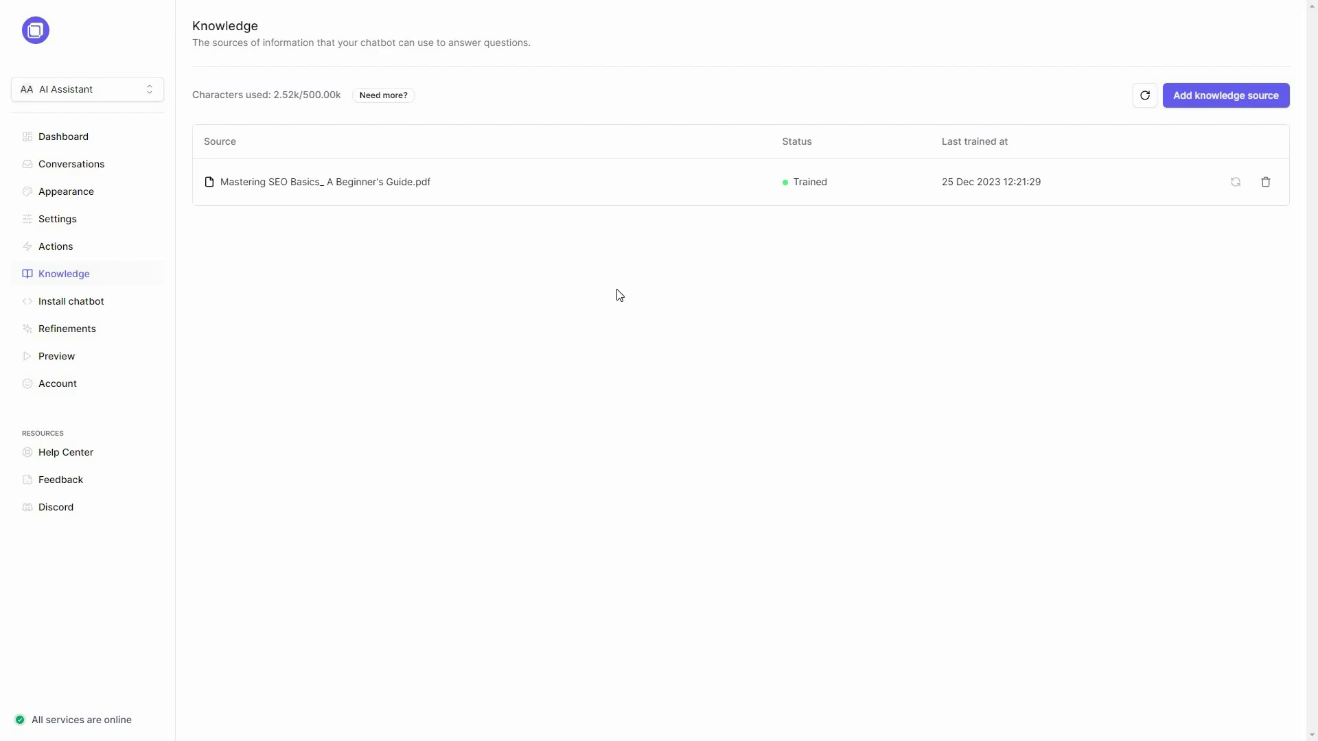
pyautogui.click(1200, 93)
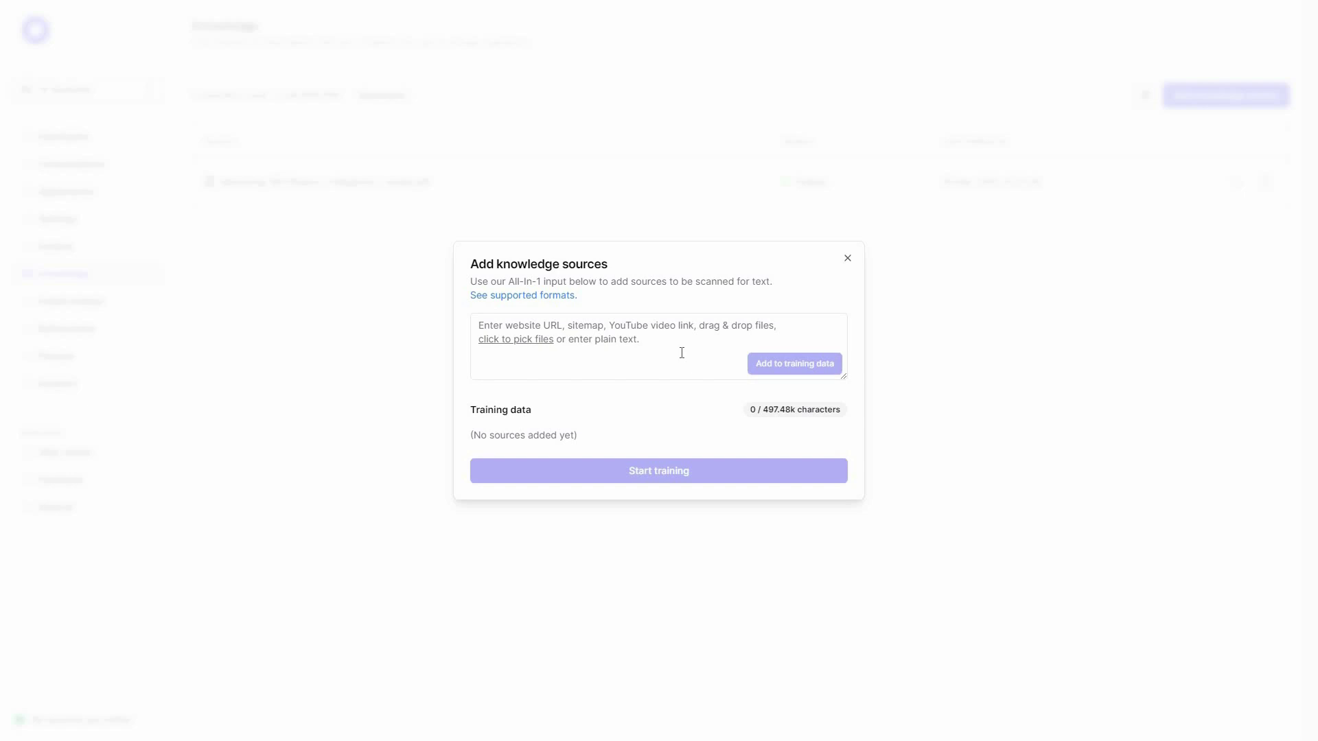
pyautogui.click(584, 327)
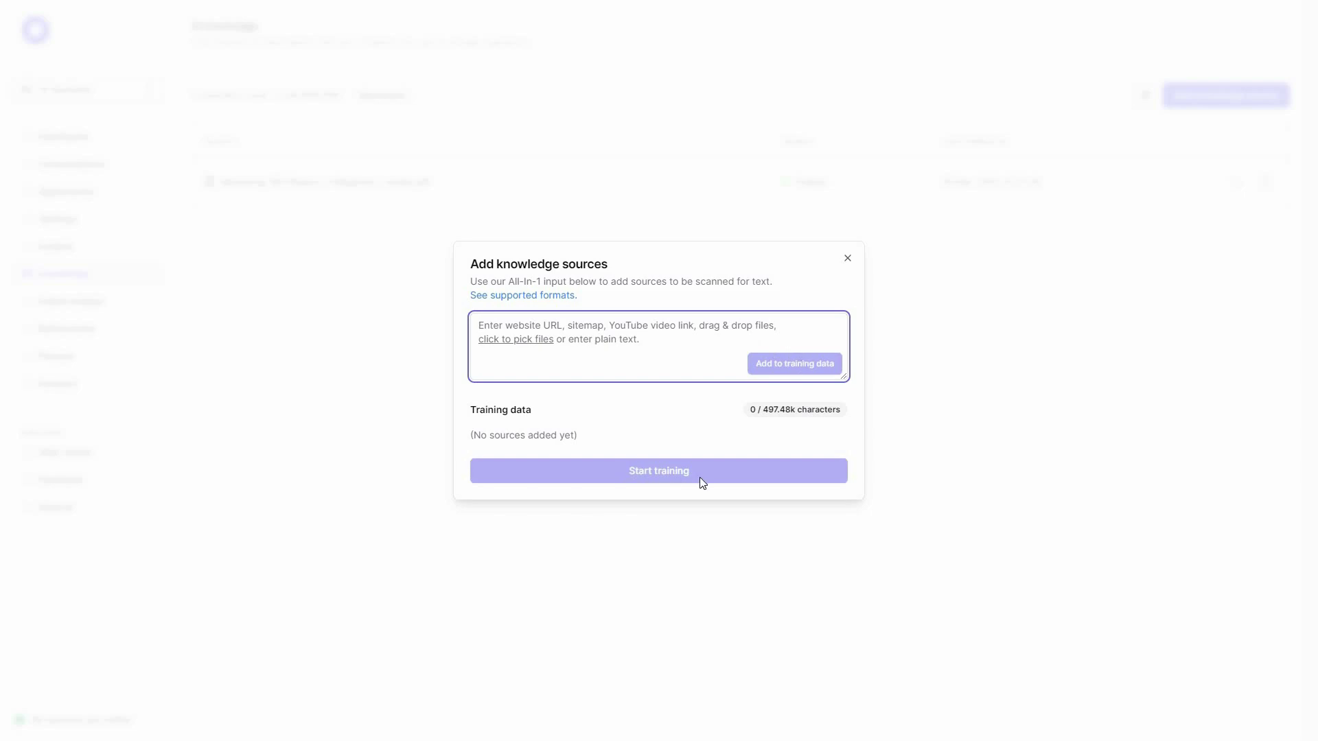
pyautogui.click(847, 259)
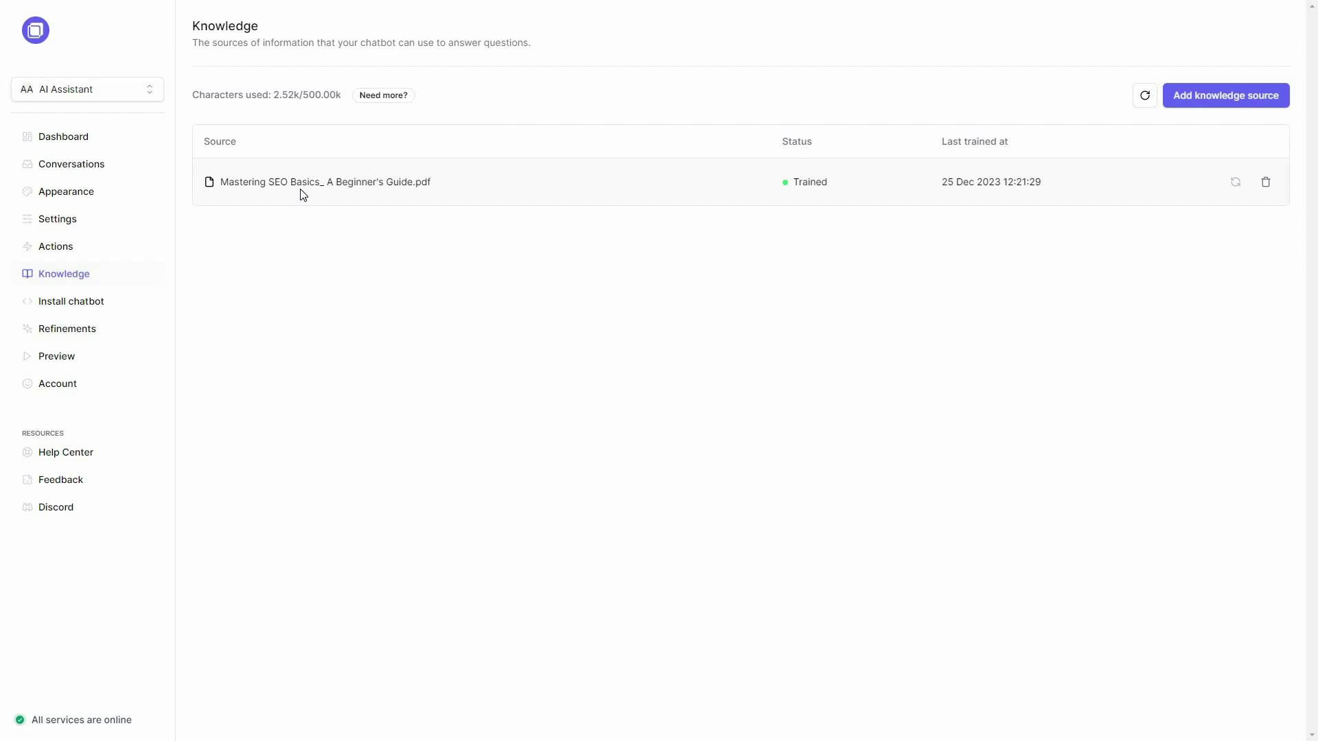
pyautogui.click(404, 189)
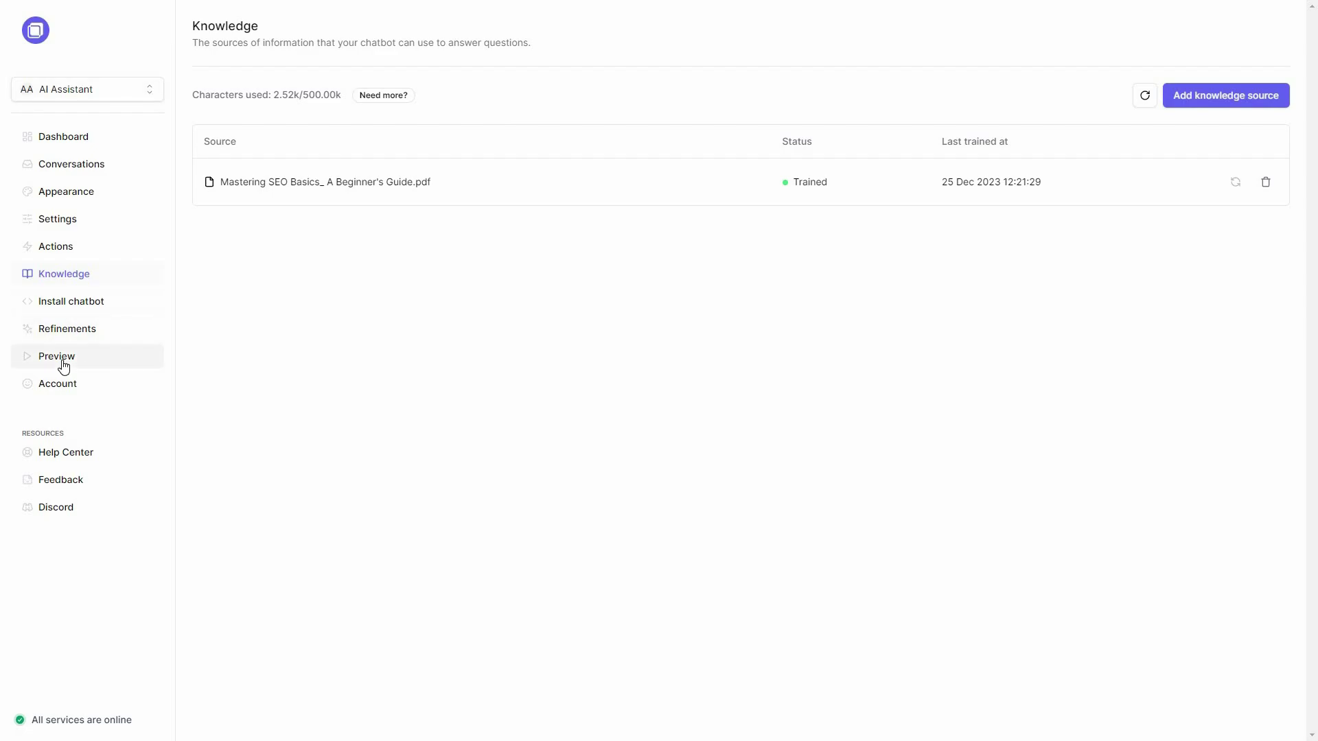
# Ask the chatbot in its preview "what's the foundation of SEO?" and "what are the ethical link-building strategies?"
pyautogui.click(64, 366)
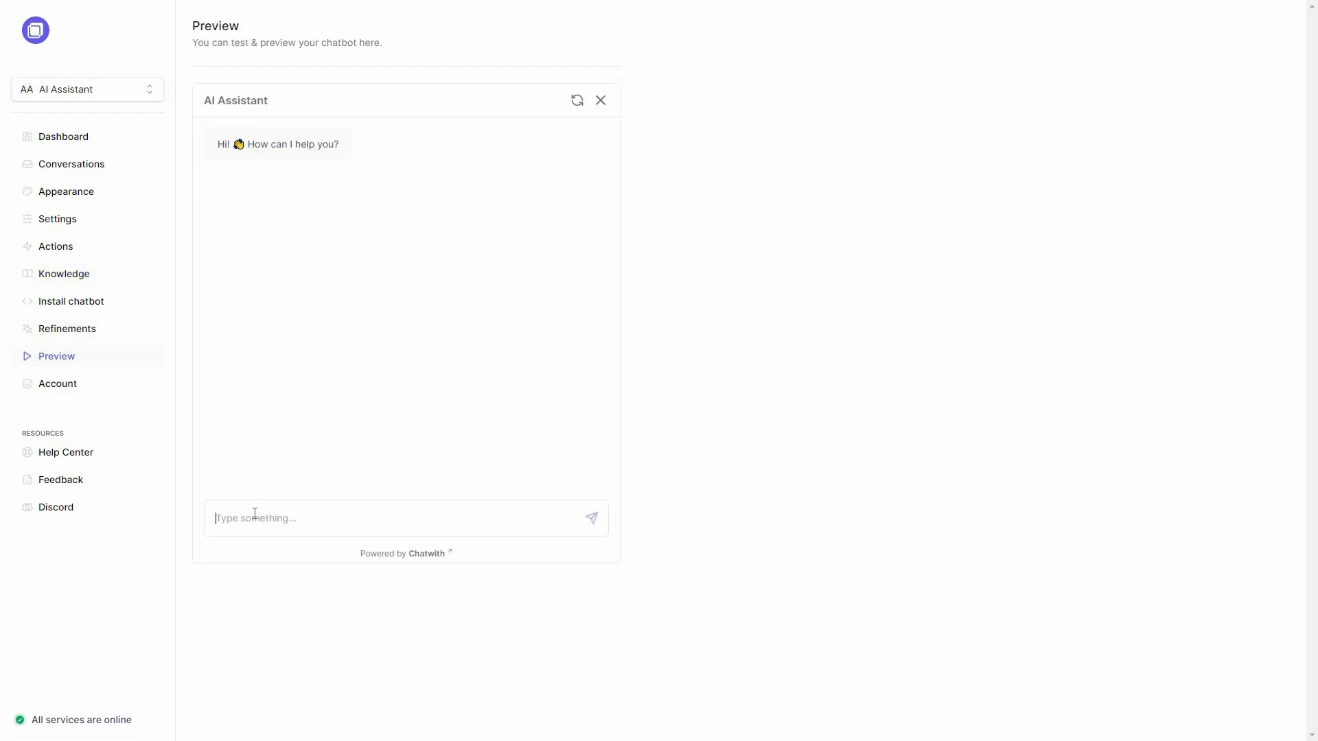
pyautogui.write("what's the foundation of SEO?")
pyautogui.press('Return')
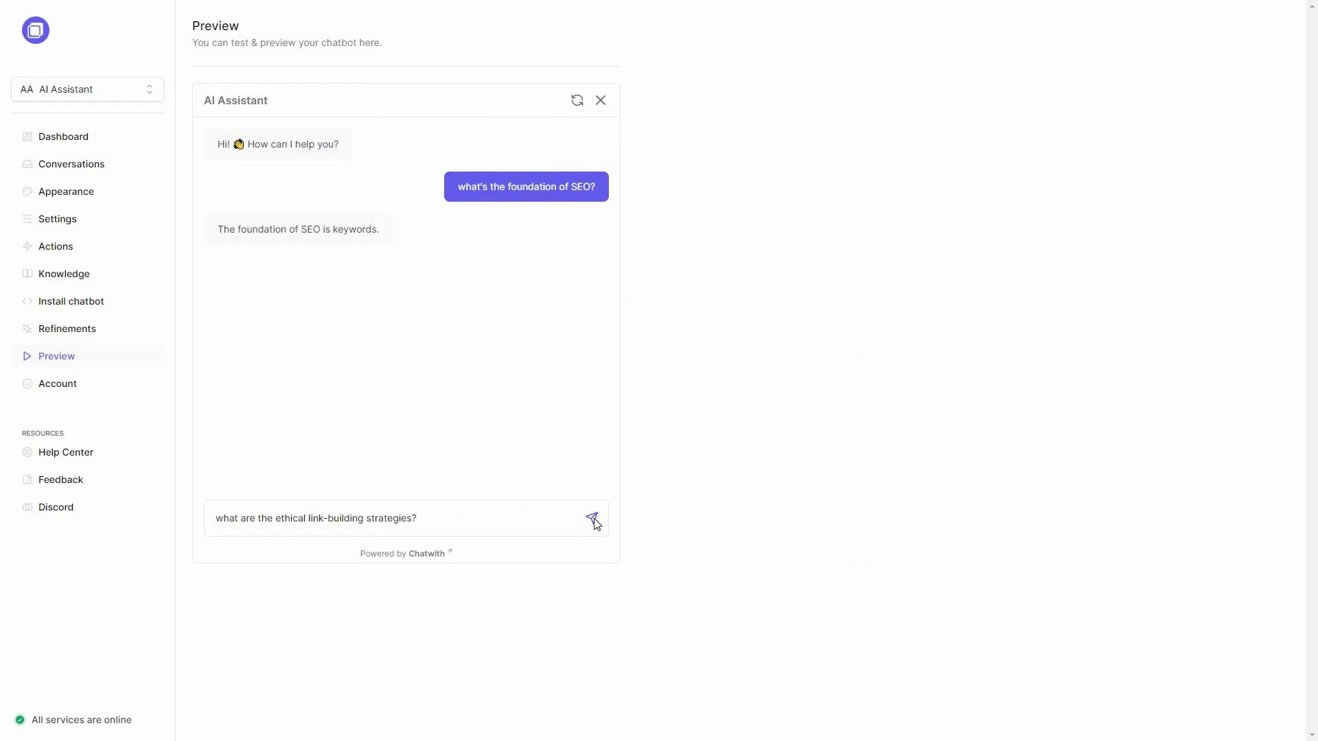
pyautogui.press('Return')
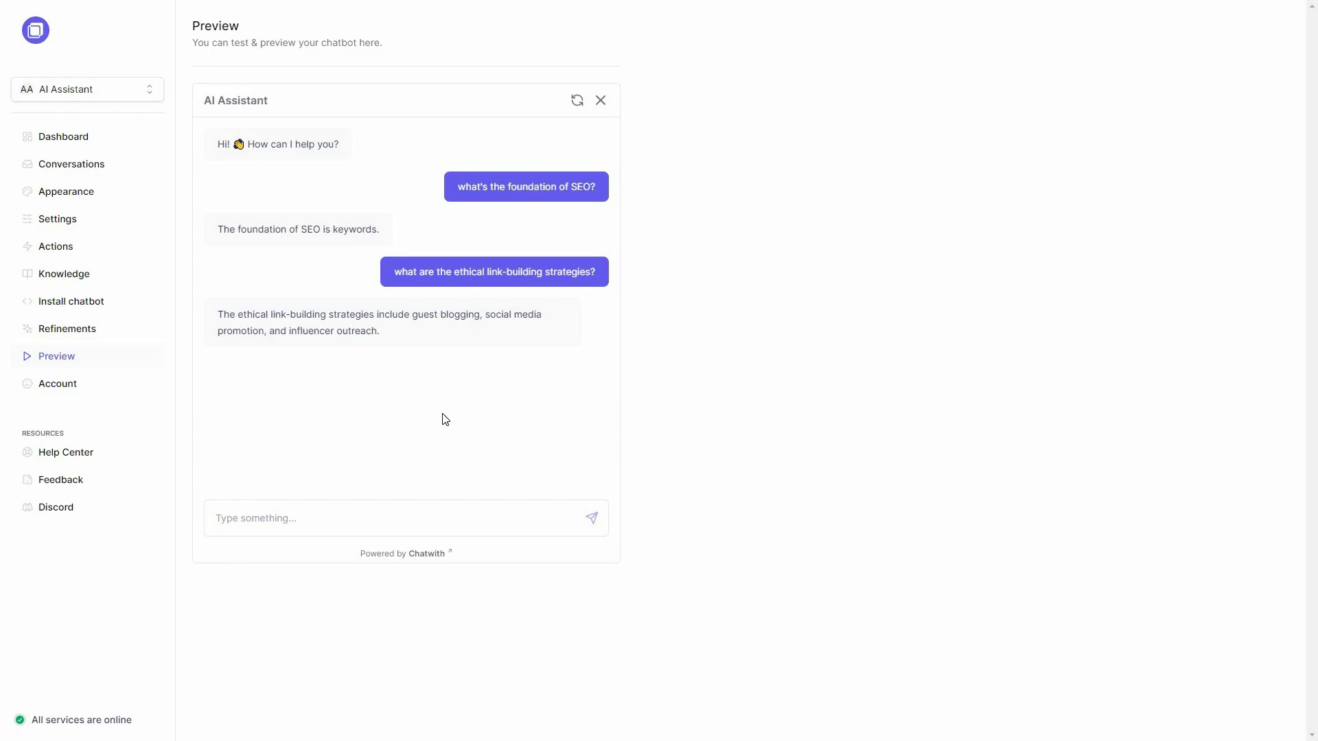
# Open the most recent conversation and inspect the refinement form for the SEO foundation answer, closing it without saving
pyautogui.click(83, 173)
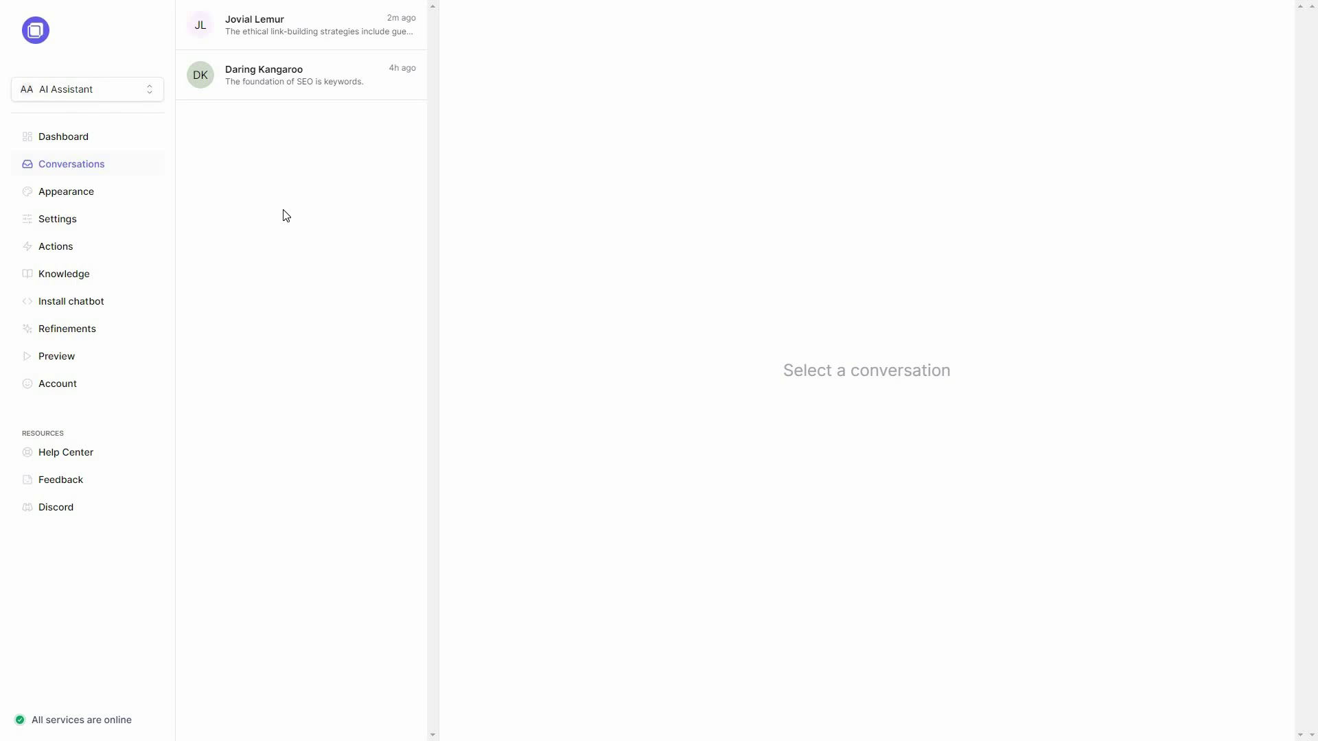
pyautogui.click(275, 30)
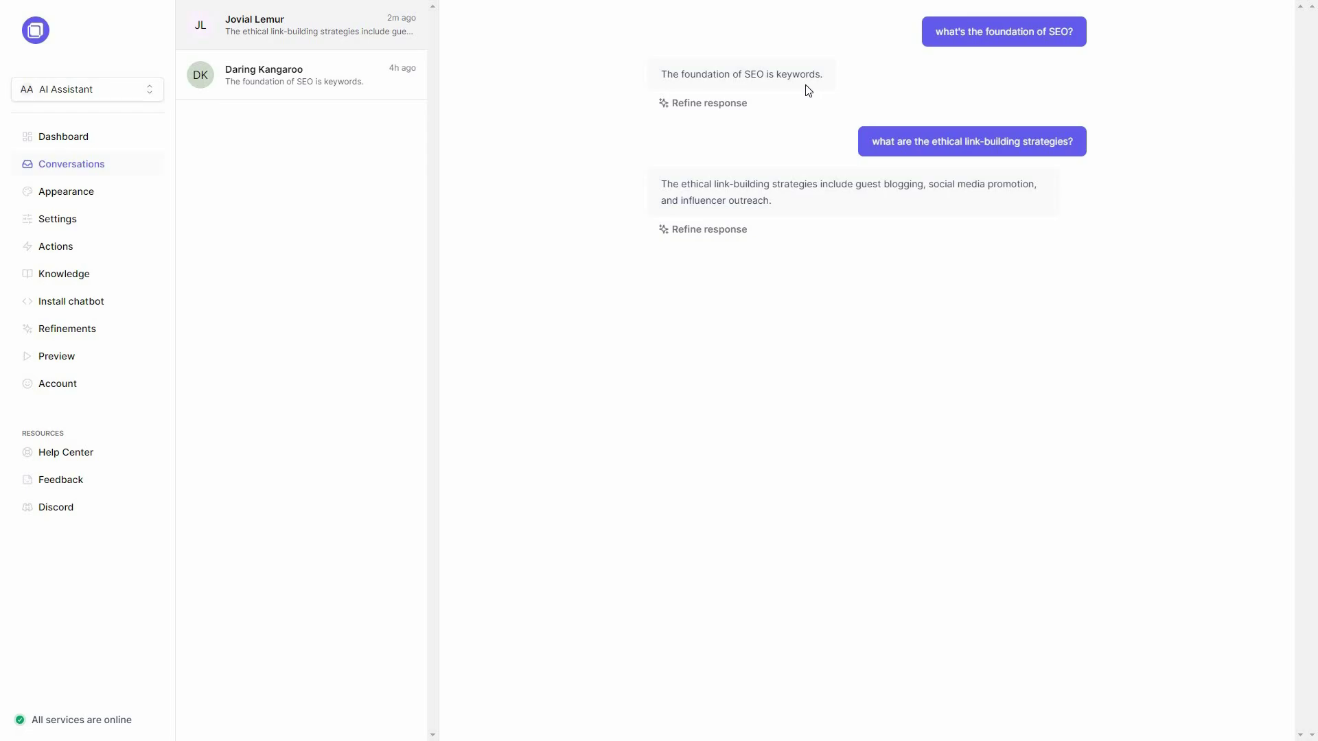
pyautogui.click(747, 229)
pyautogui.press('End')
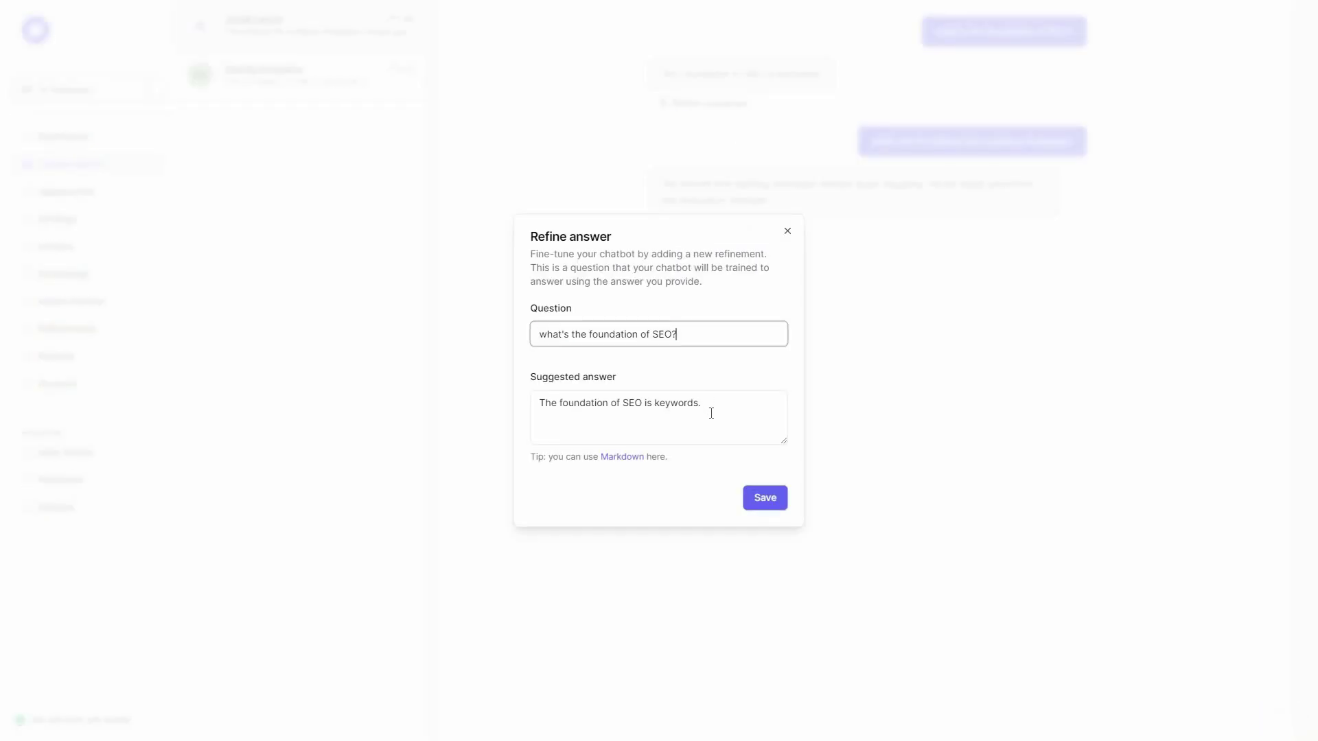
pyautogui.click(711, 407)
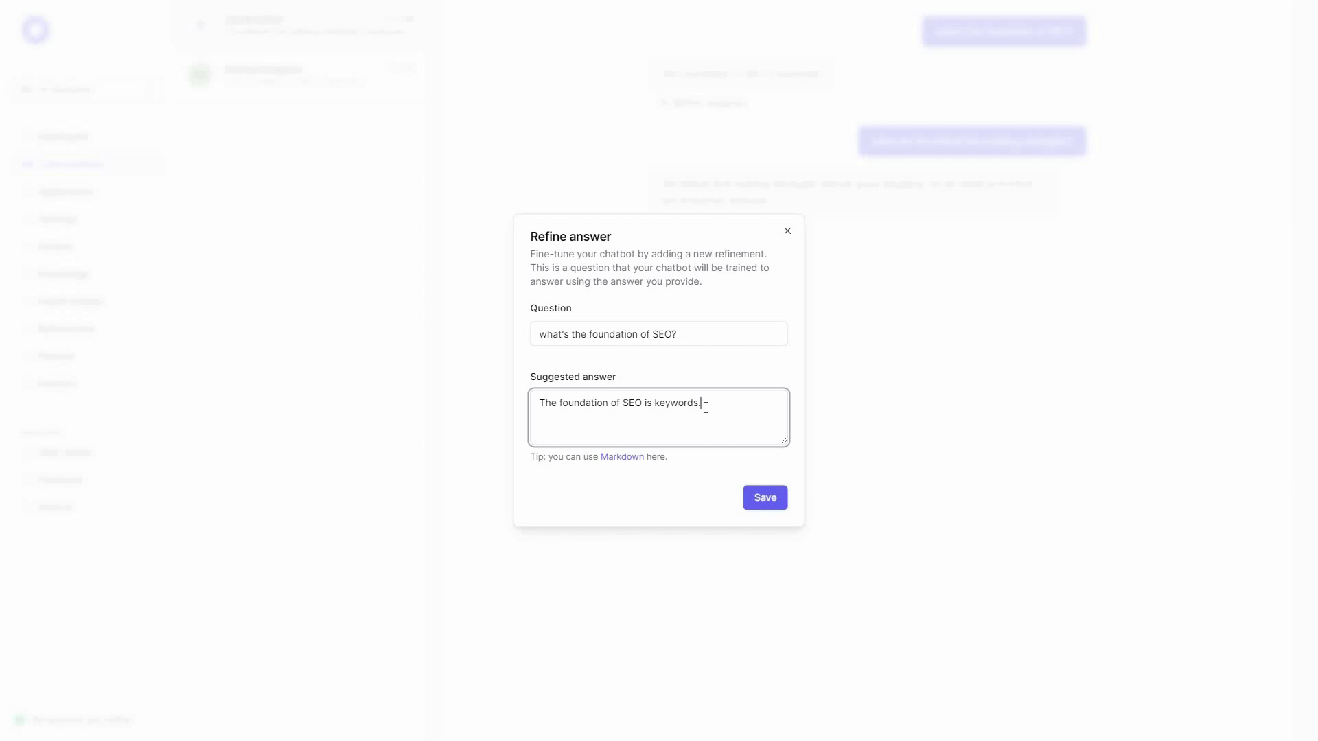
pyautogui.click(695, 332)
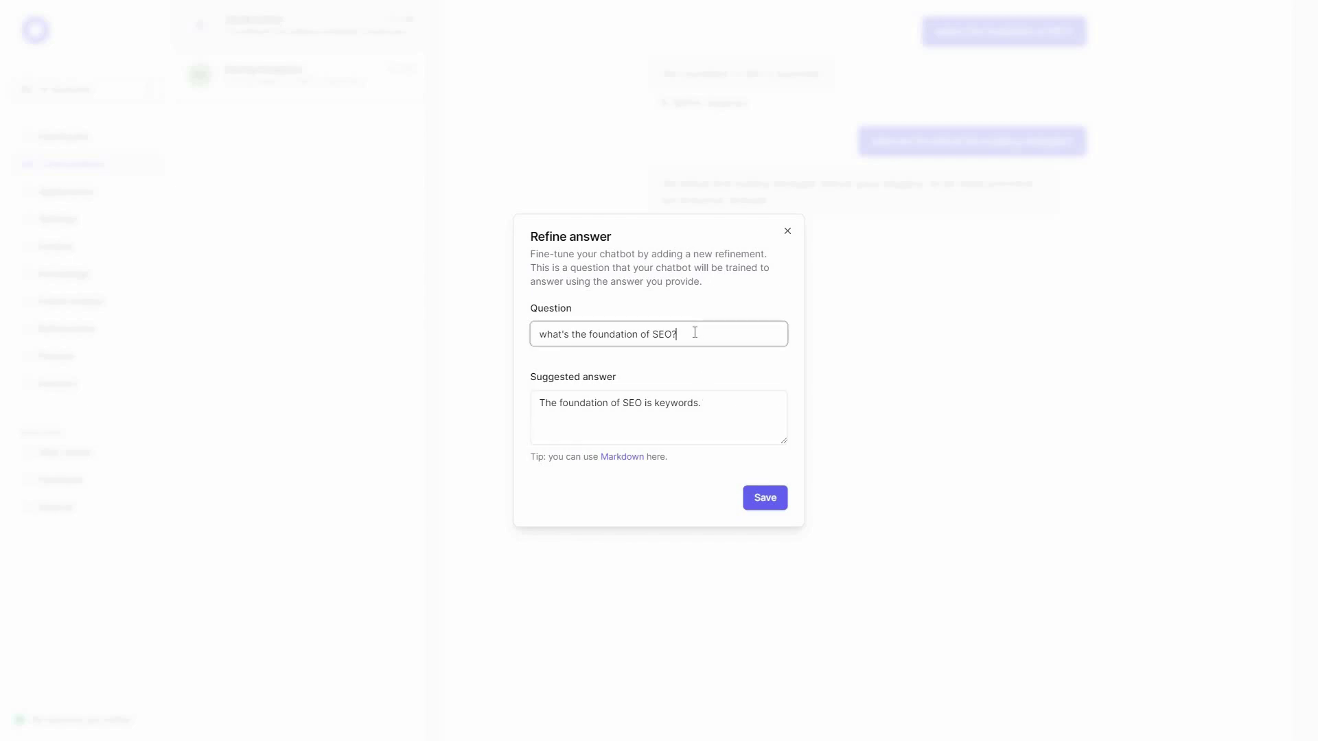
pyautogui.click(787, 231)
# Examine the chatbot's appearance options, from name, placeholder, welcome message and bubble text to theme, avatar, button and branding
pyautogui.click(64, 199)
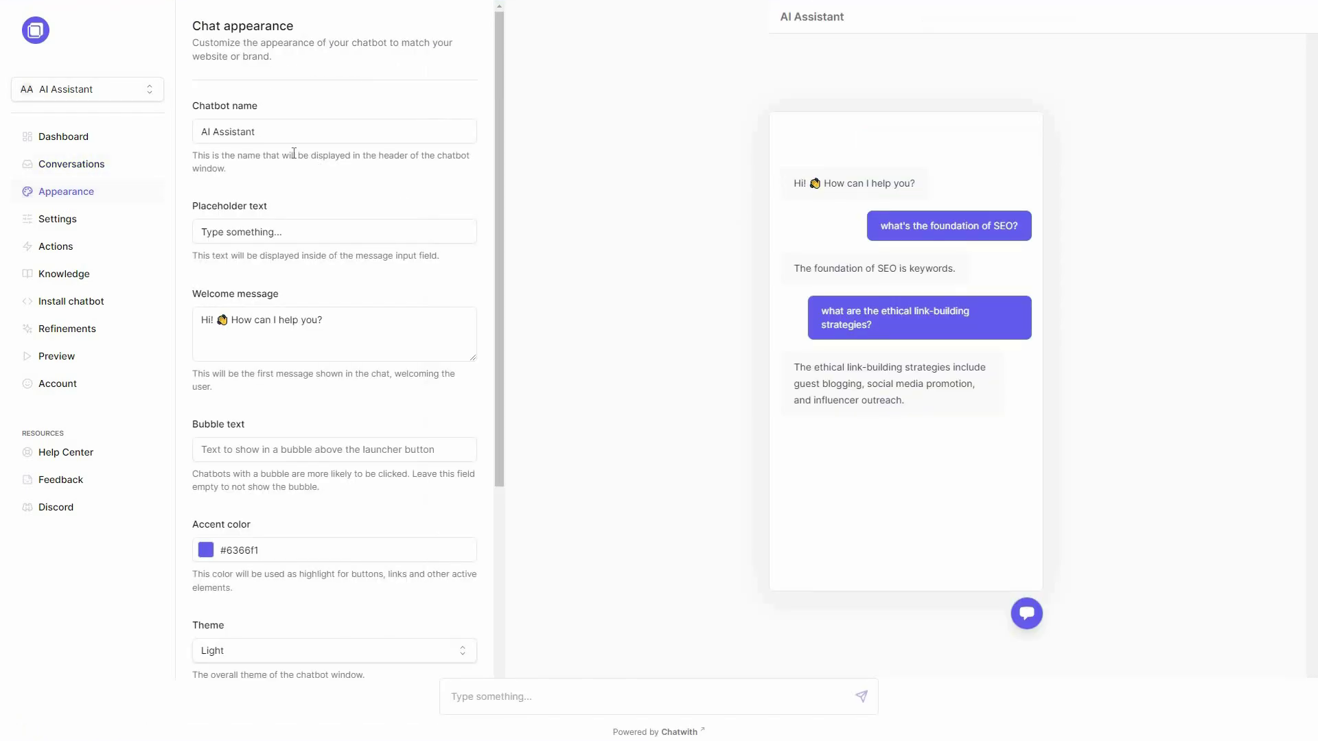
pyautogui.click(273, 135)
pyautogui.press('Tab')
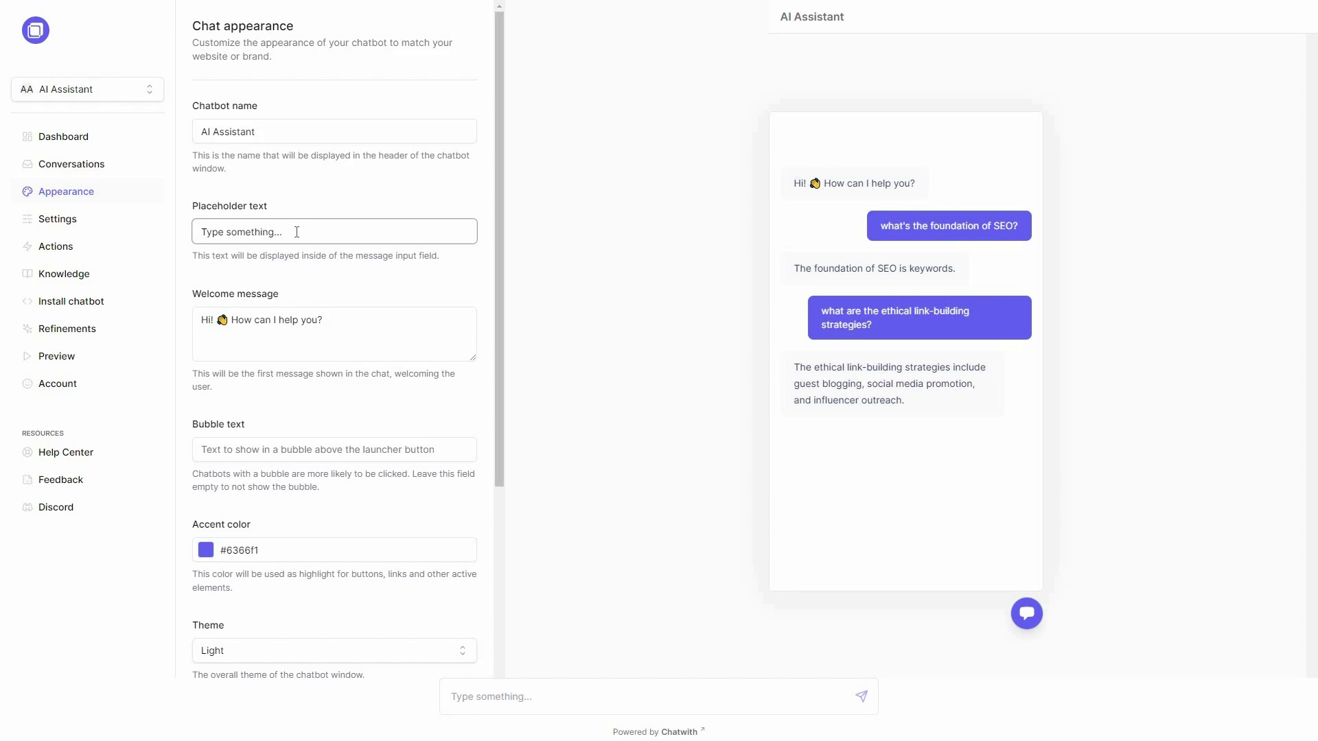
pyautogui.click(364, 324)
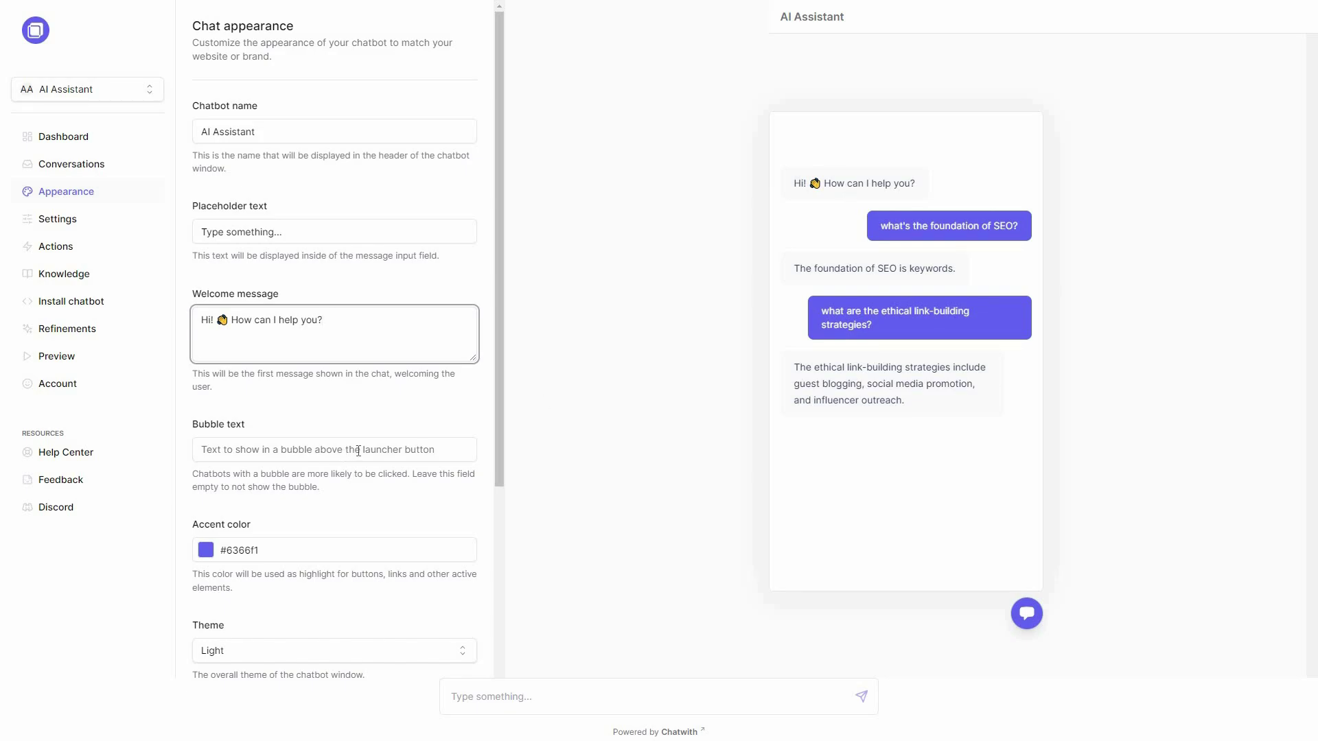
pyautogui.click(283, 452)
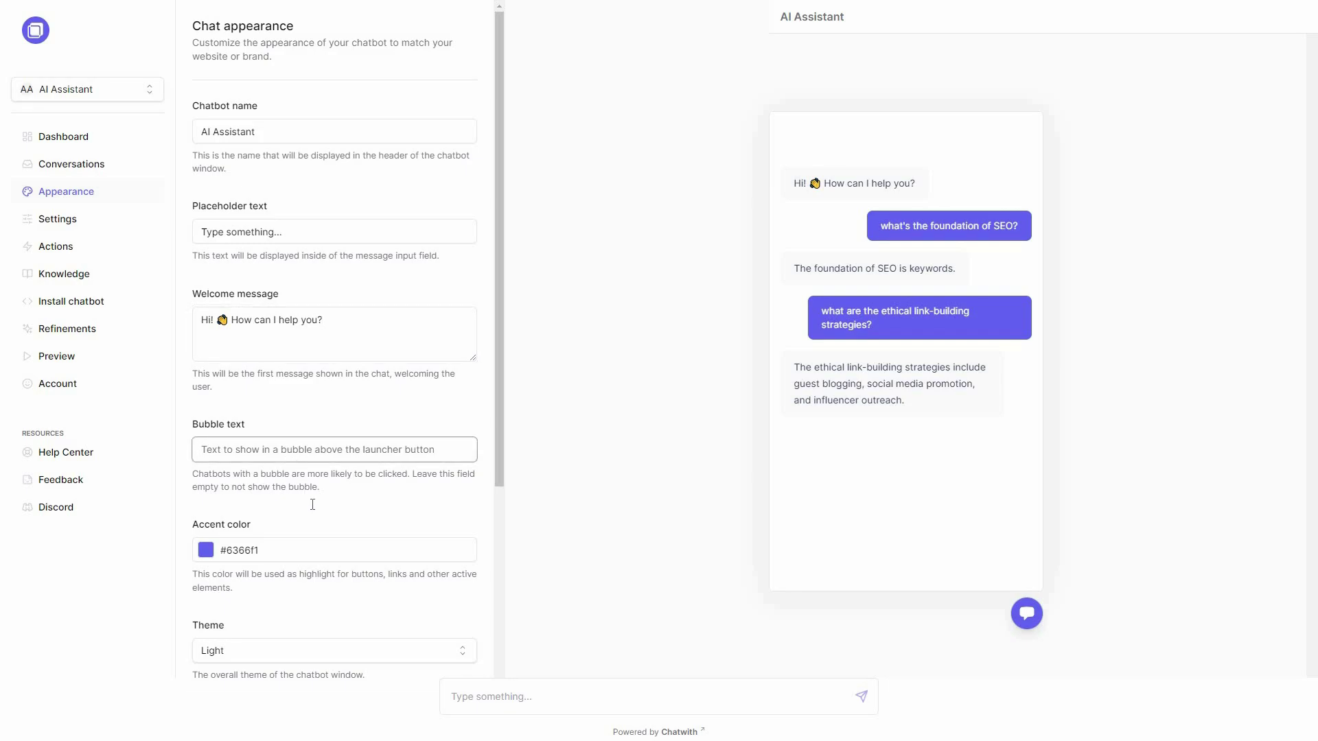
pyautogui.scroll(-1, 295, 491)
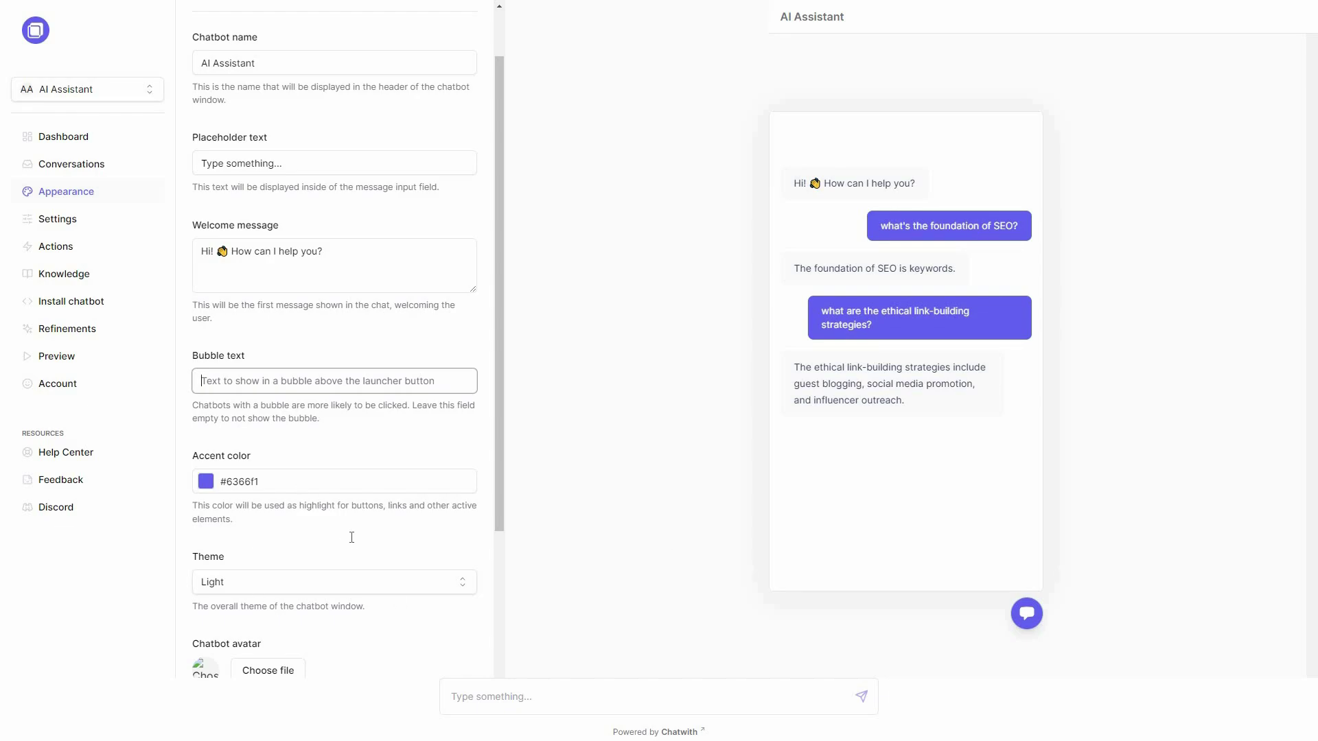
pyautogui.scroll(-1, 269, 527)
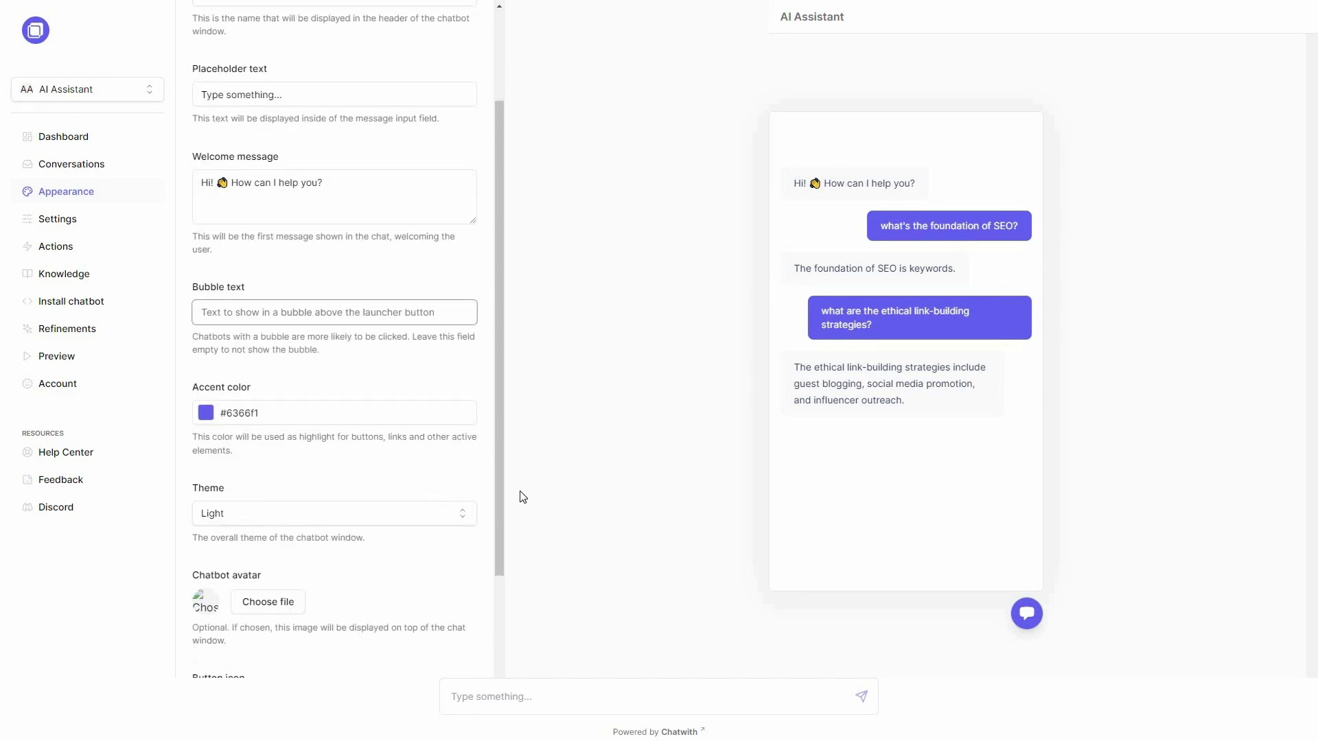
pyautogui.click(340, 519)
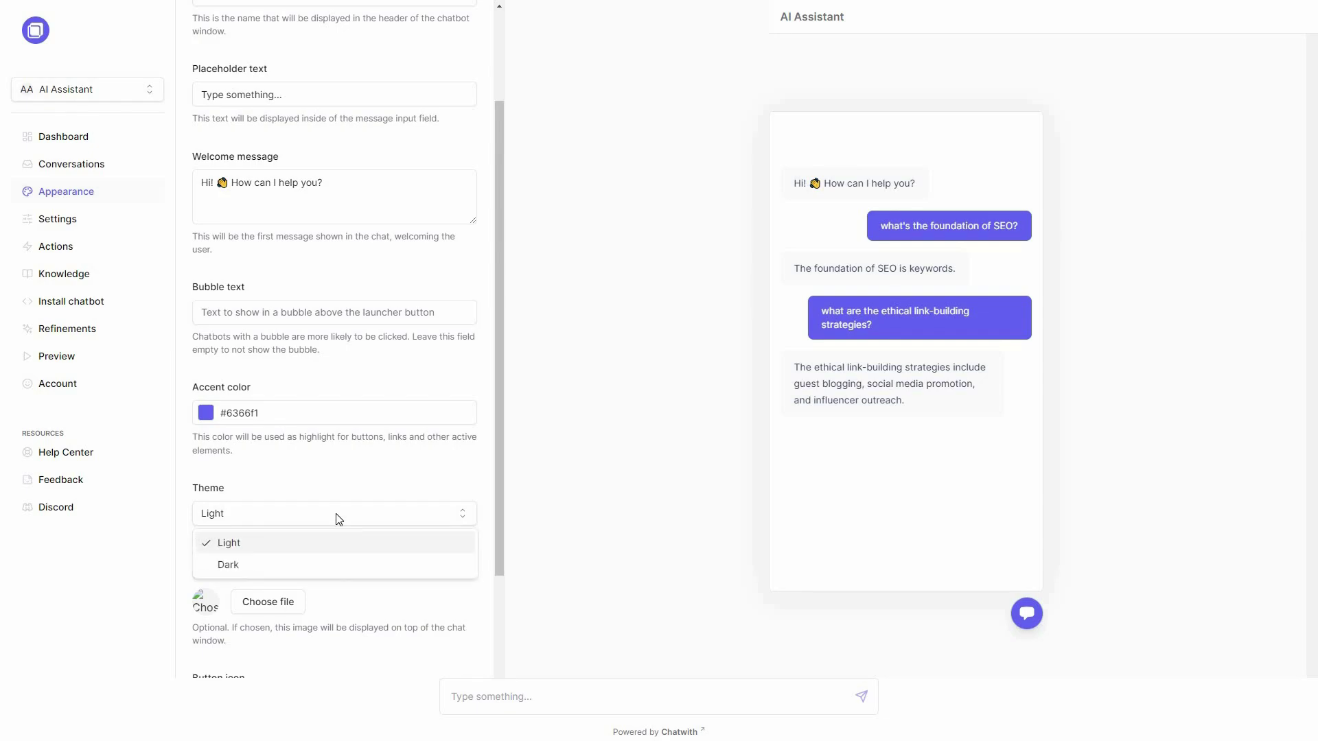
pyautogui.scroll(-2, 265, 471)
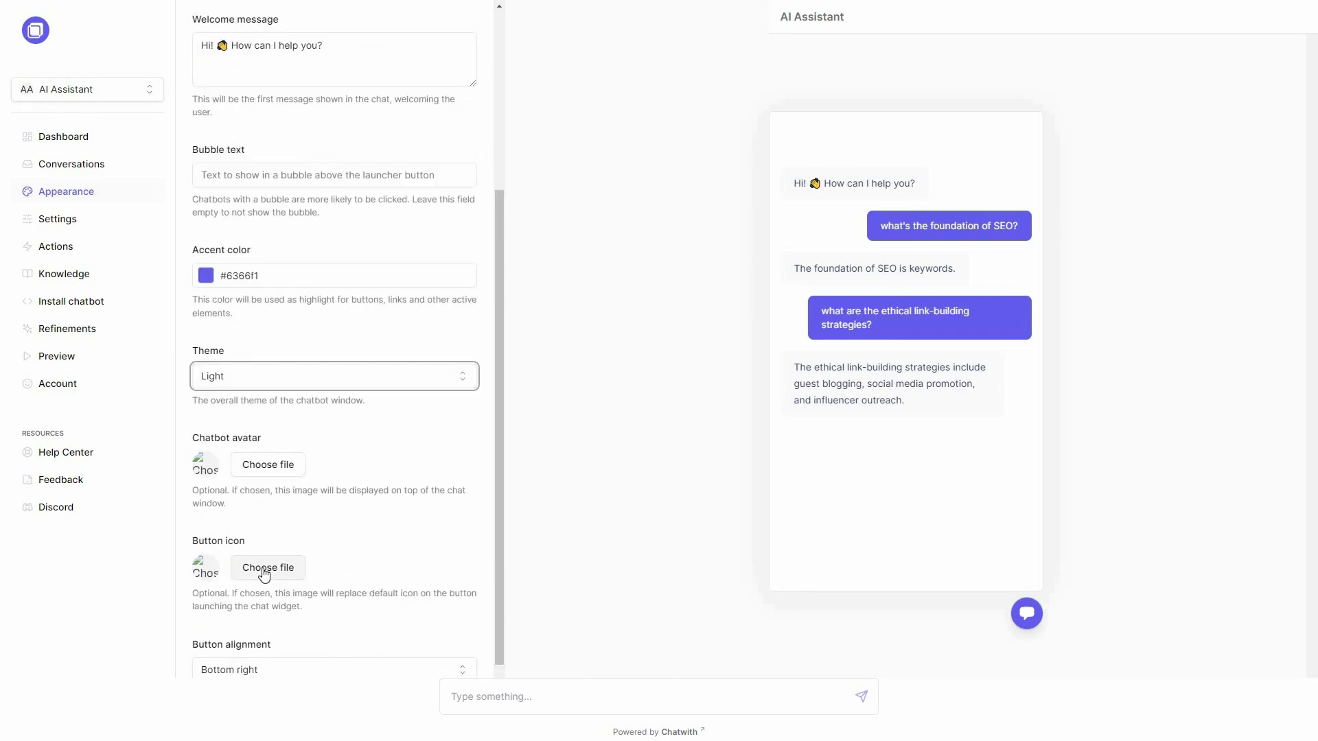
pyautogui.scroll(-2, 265, 575)
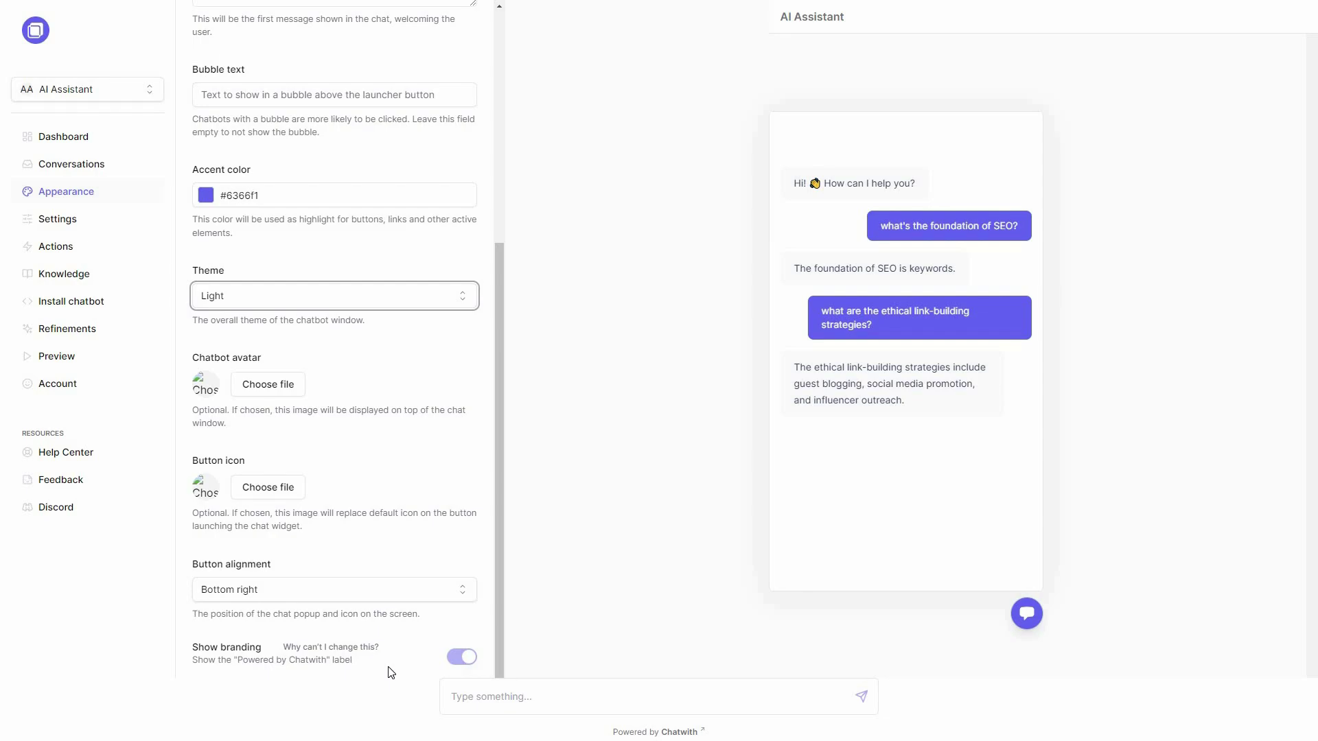
# Review the chatbot's general settings, including message suggestions, and its White Label and Danger Zone settings
pyautogui.click(62, 219)
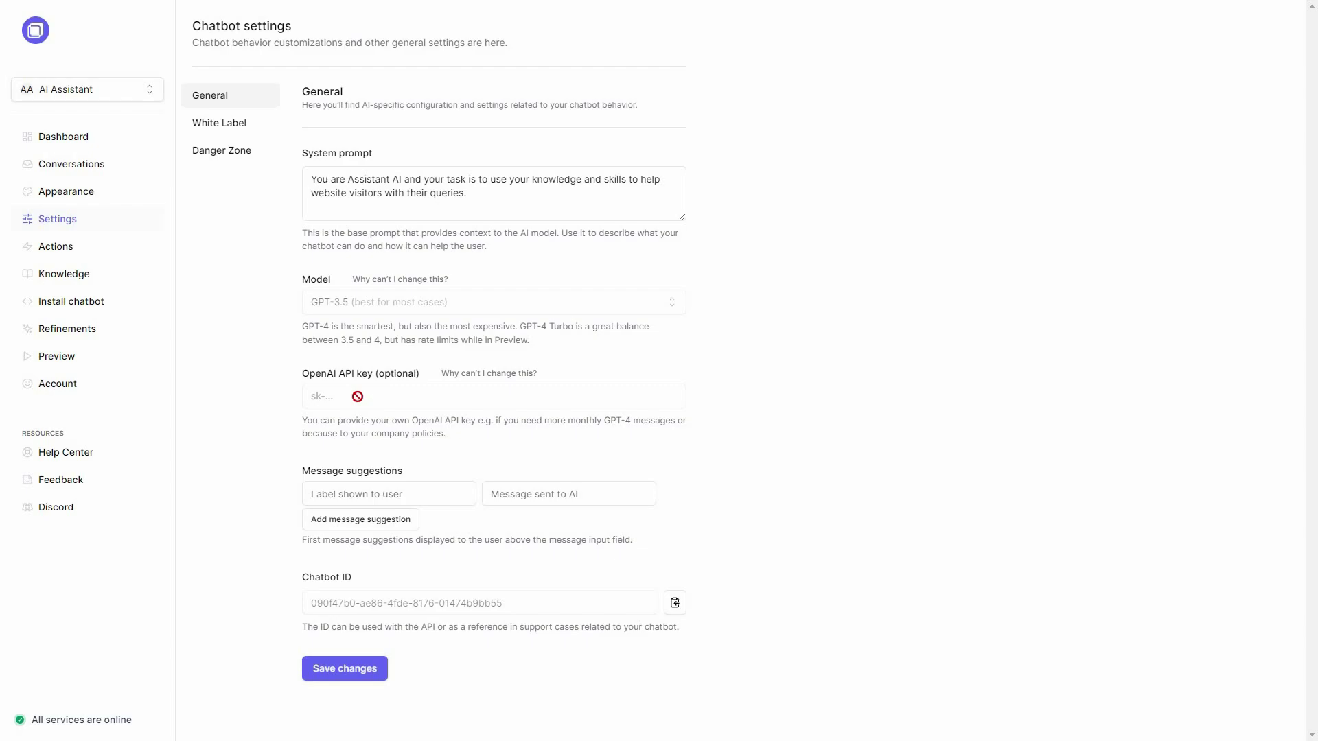
pyautogui.click(440, 494)
pyautogui.click(568, 494)
pyautogui.click(369, 523)
pyautogui.click(675, 528)
pyautogui.click(229, 128)
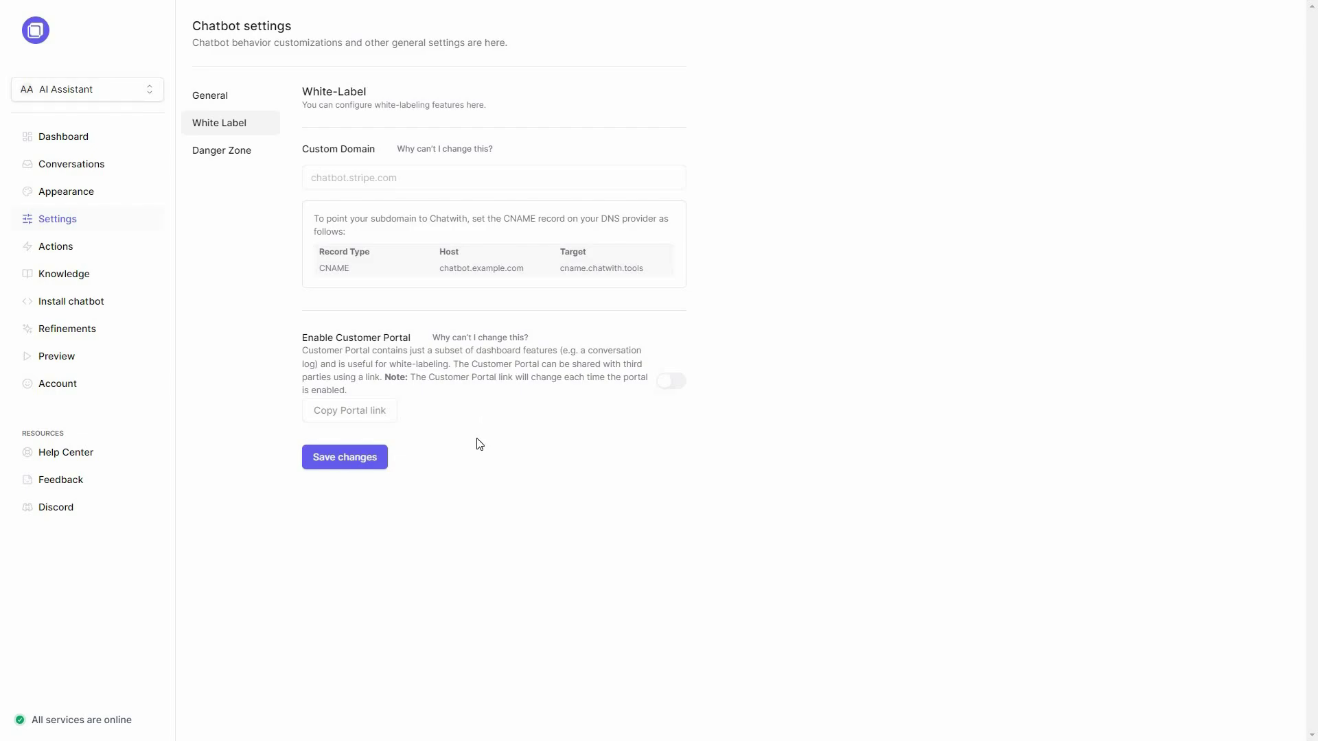
pyautogui.click(224, 155)
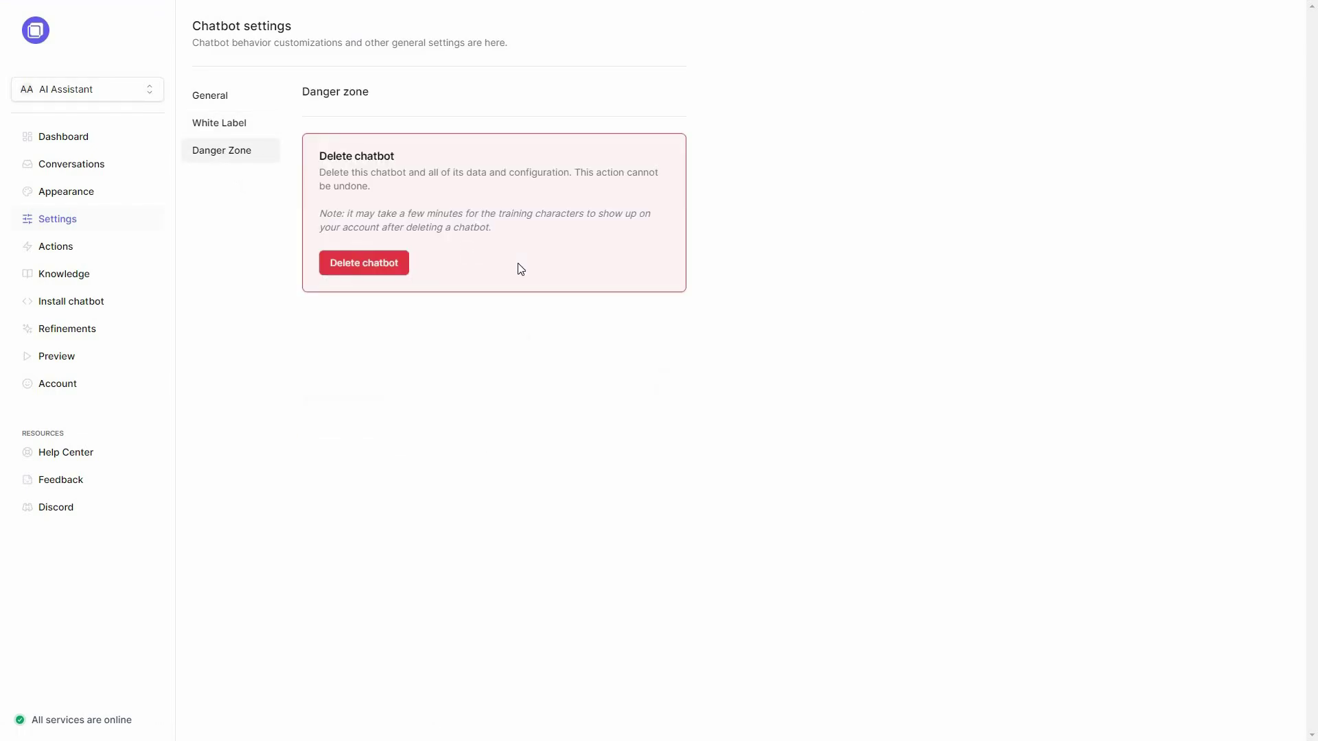
# Review the services available as chatbot actions and return to the list of knowledge sources
pyautogui.click(89, 251)
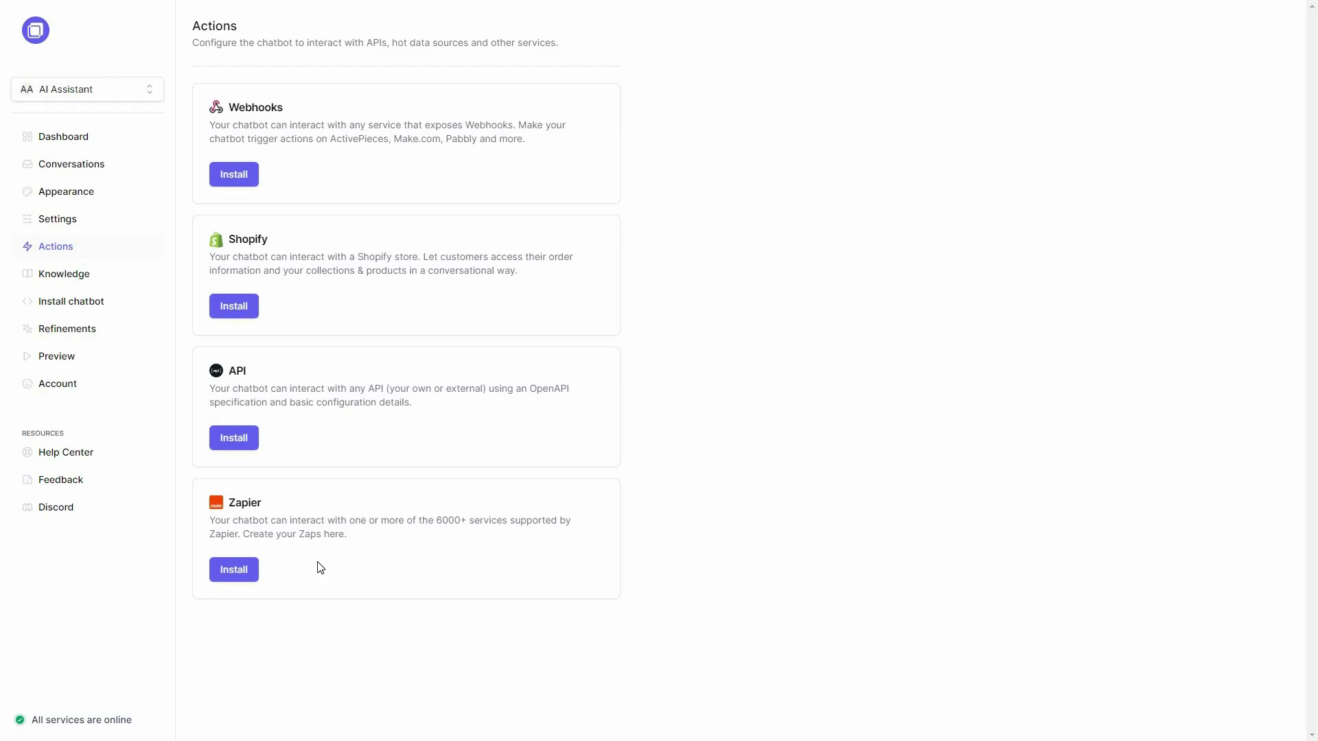
pyautogui.click(66, 277)
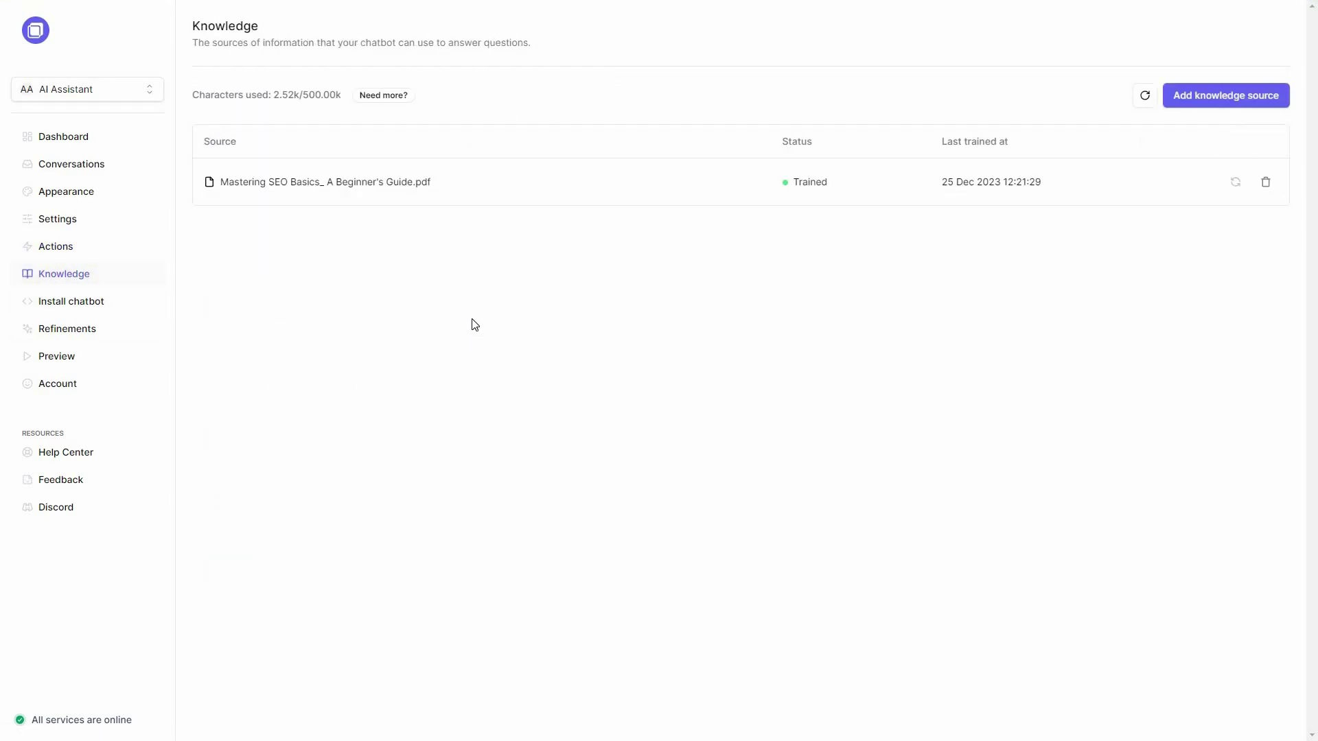
# Open the chatbot's installation page and review the JavaScript snippet instructions for Webflow, Wix and Wordpress
pyautogui.click(105, 306)
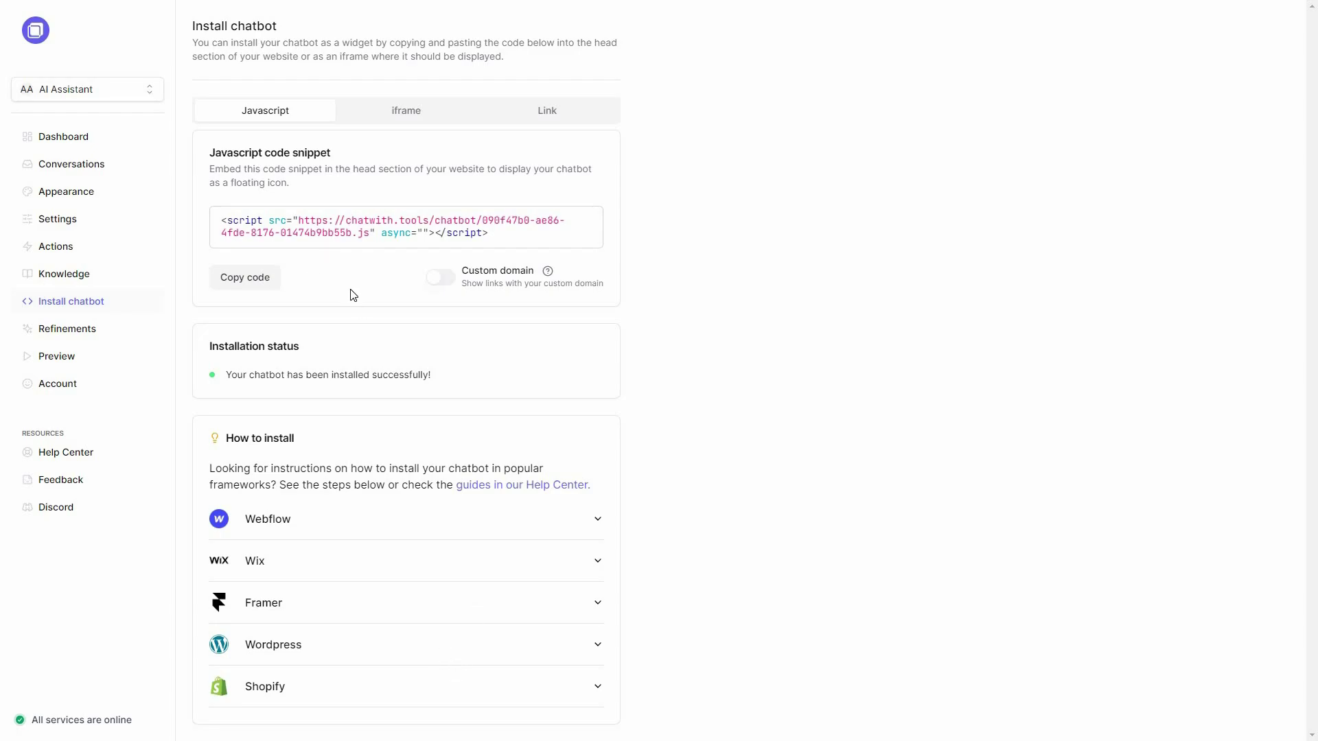
pyautogui.click(597, 520)
pyautogui.scroll(-1, 591, 447)
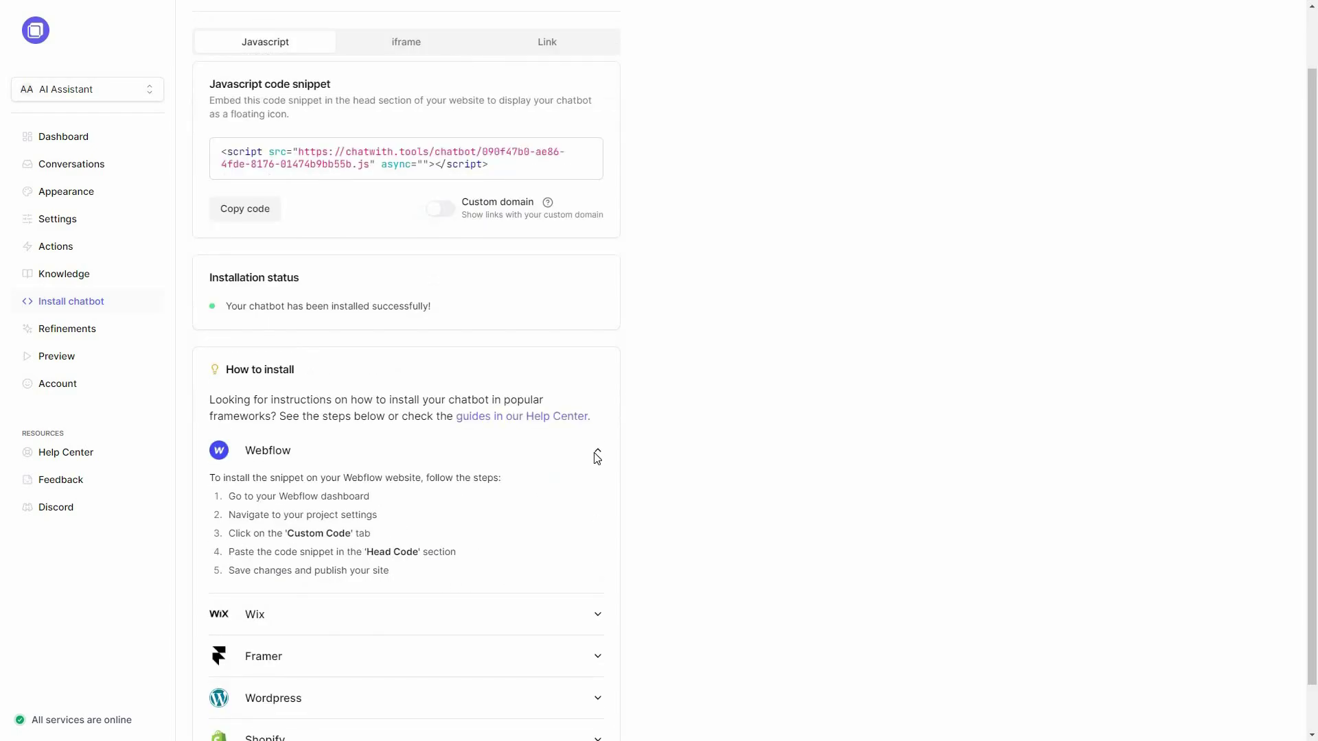
pyautogui.click(594, 585)
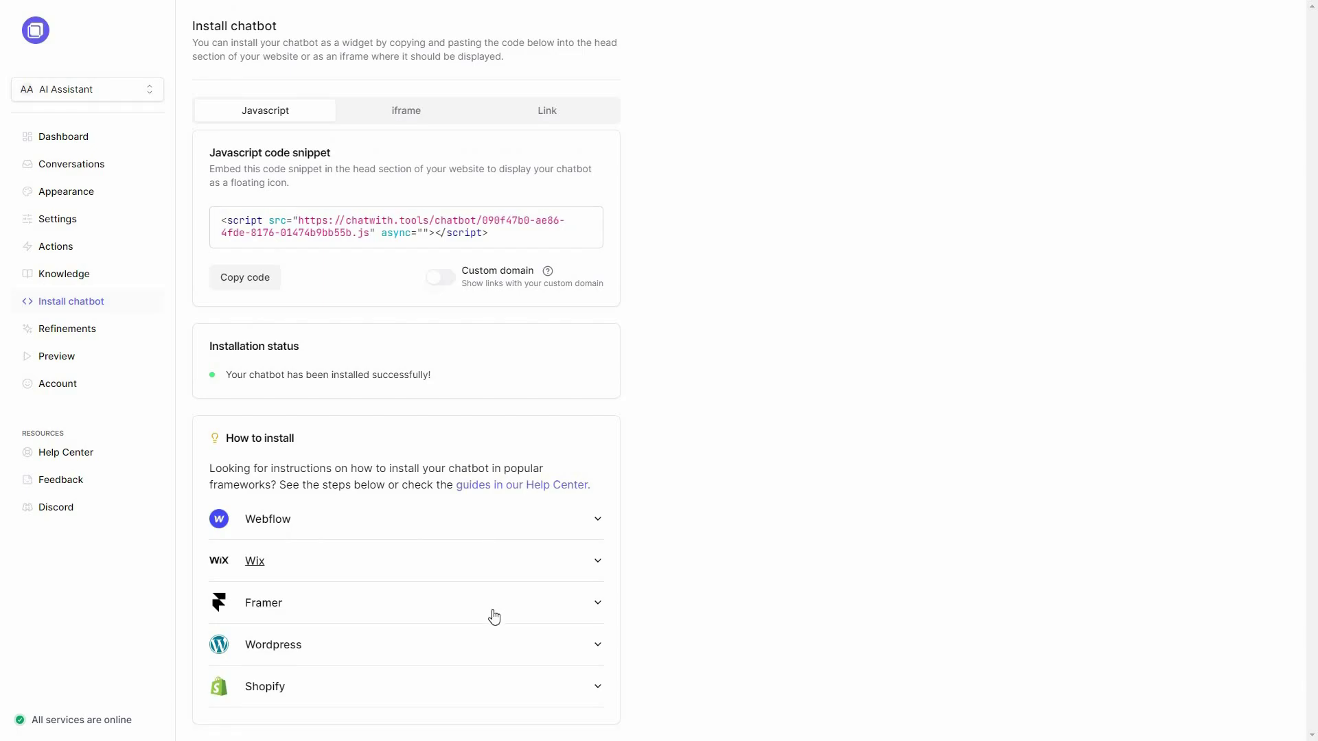
pyautogui.click(398, 561)
pyautogui.scroll(-2, 301, 503)
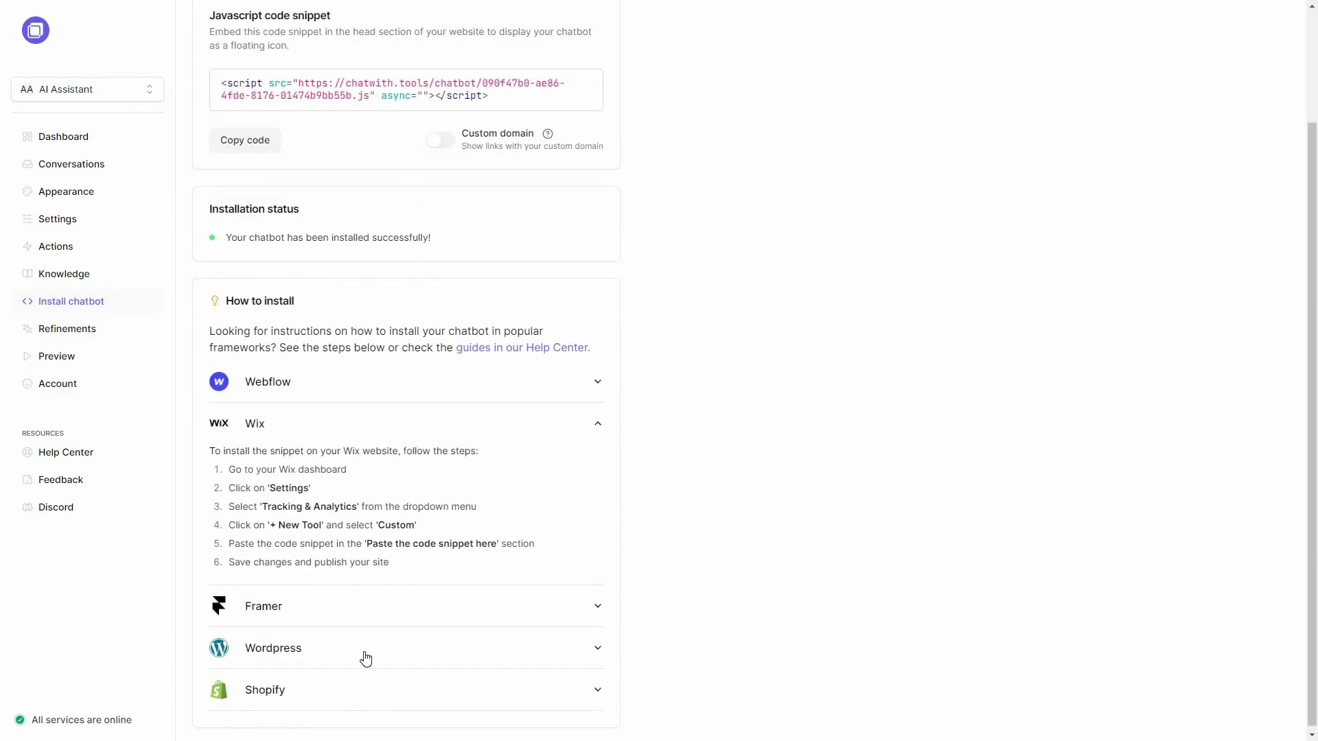
pyautogui.click(409, 646)
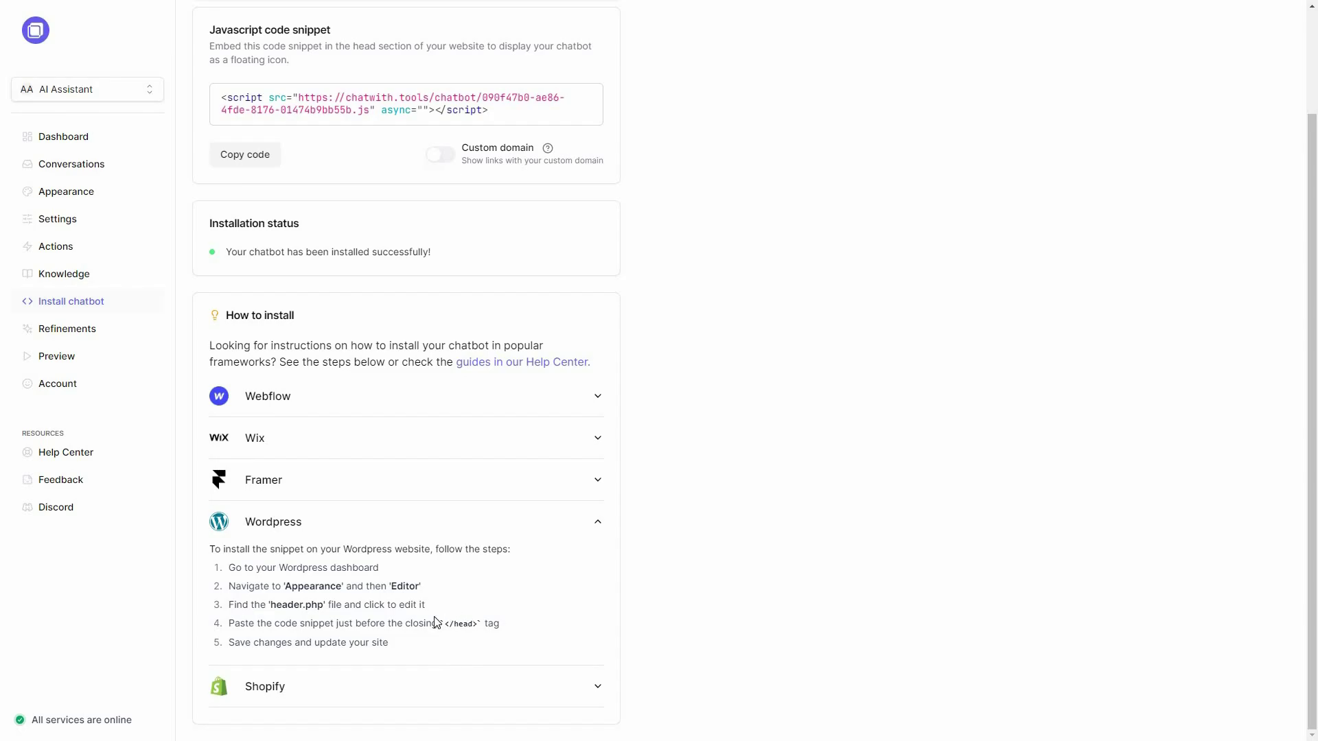
# Examine the alternative installation options, the iframe code snippet and the shareable chatbot link
pyautogui.scroll(2, 420, 606)
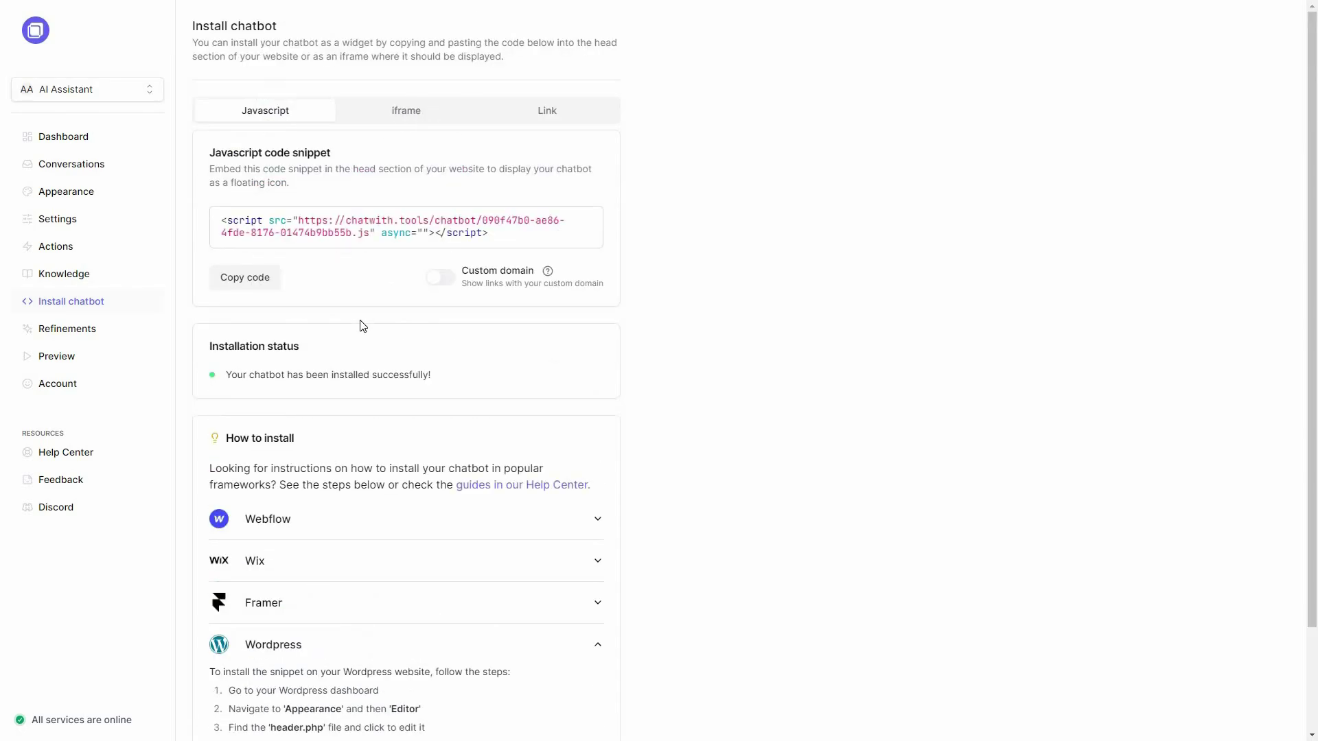
pyautogui.click(406, 110)
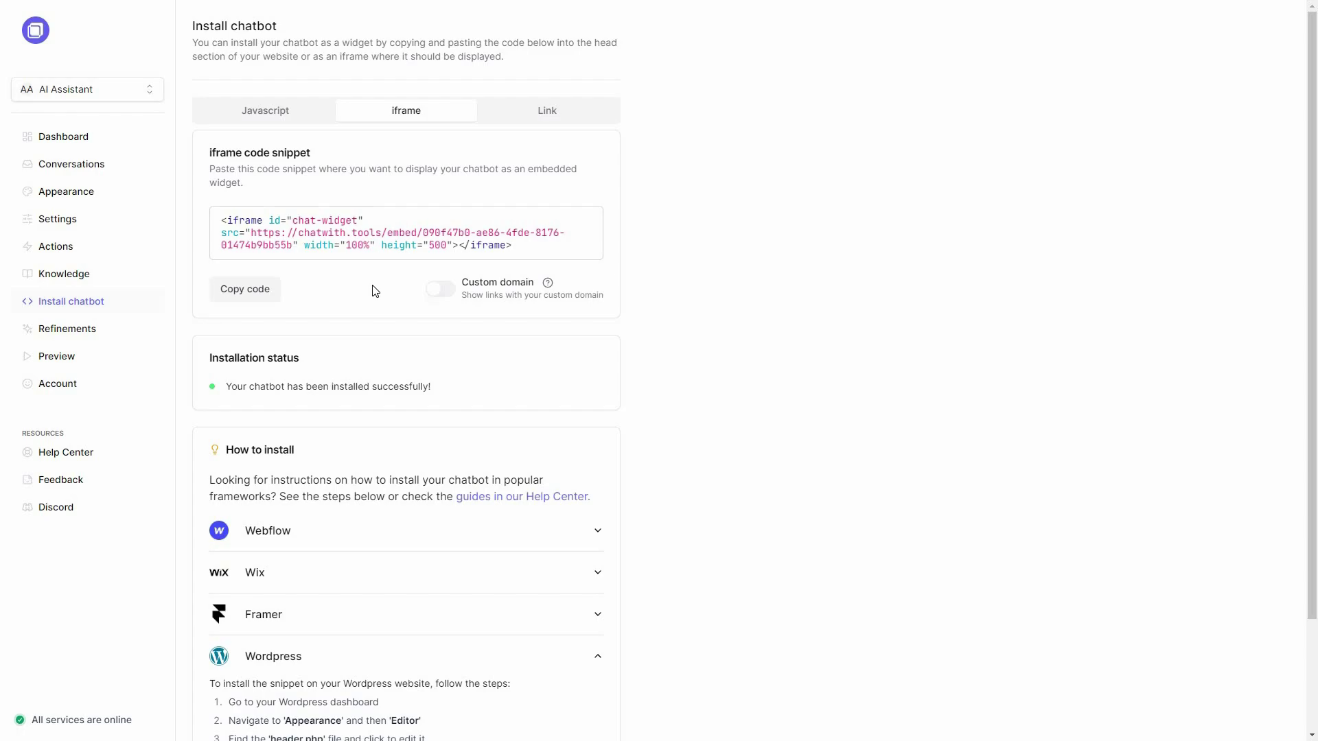
pyautogui.click(545, 114)
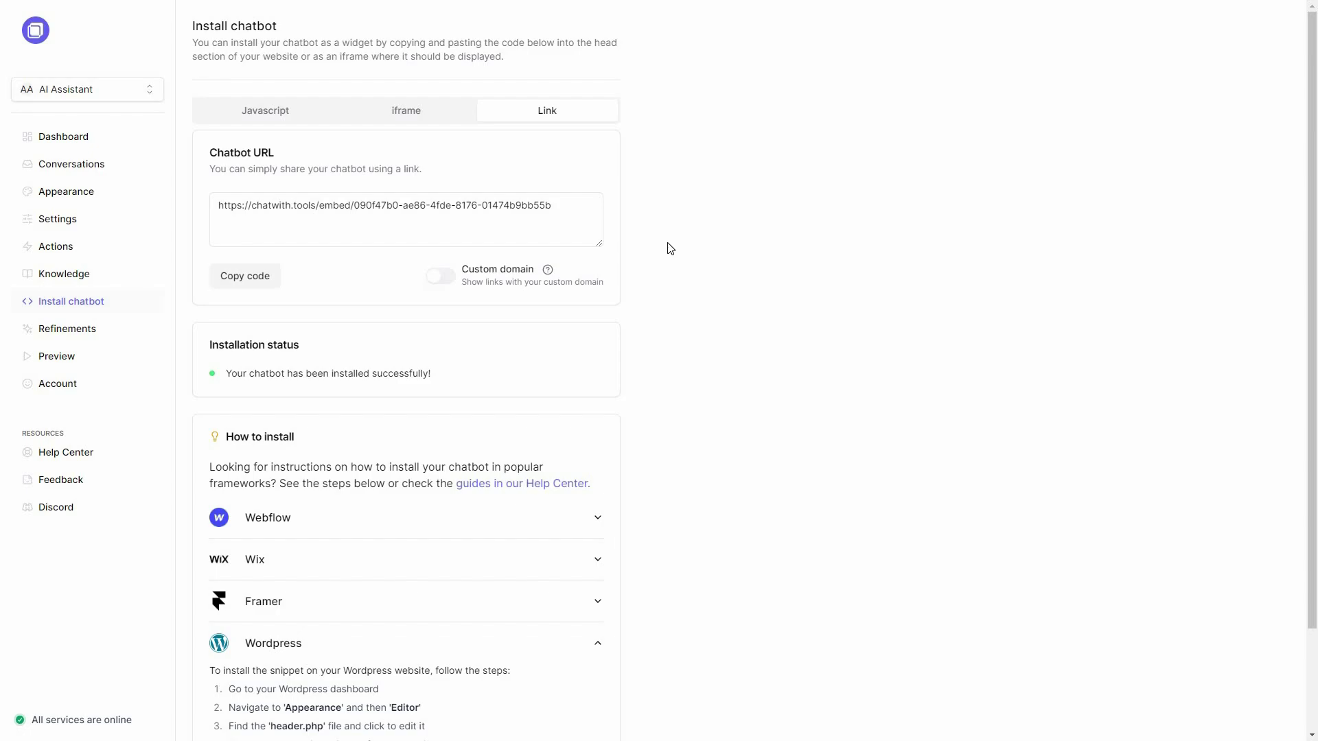
# Add a chatbot refinement with the question "whats the color of sky" and the suggested answer "red", and save it
pyautogui.click(104, 336)
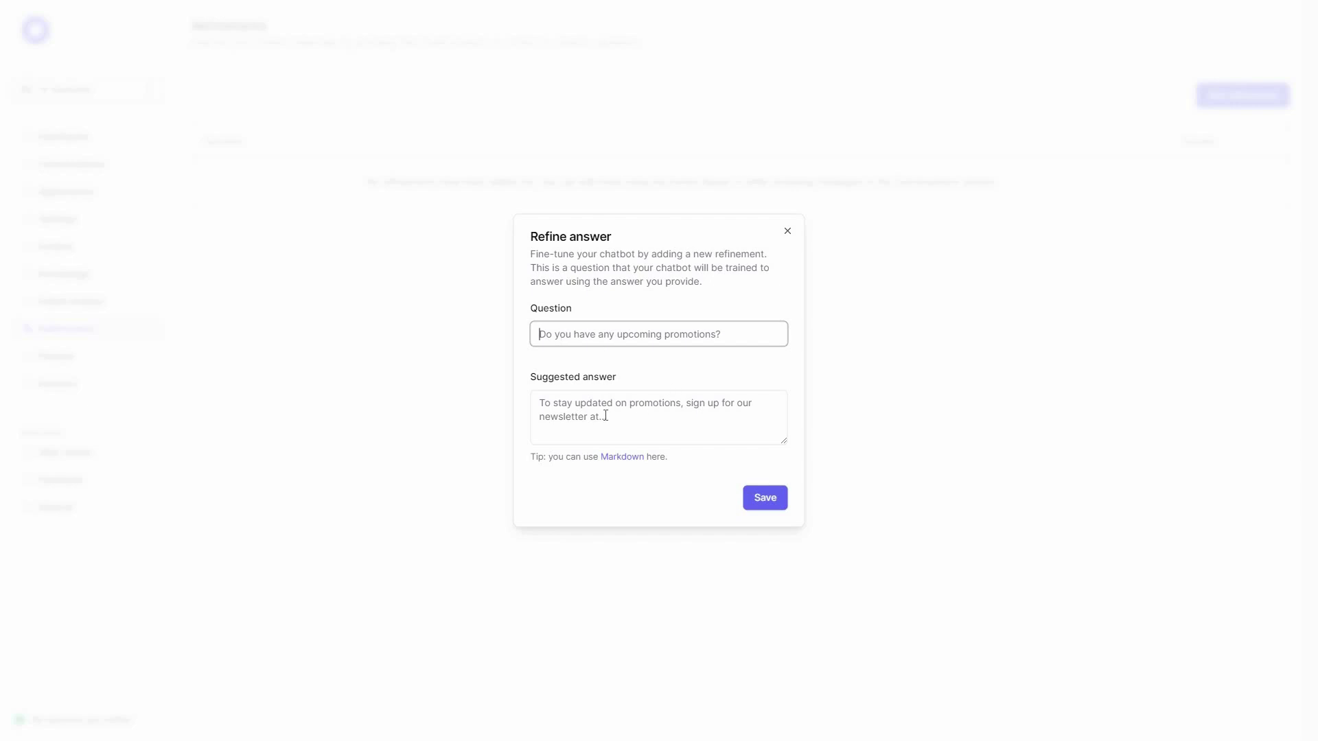
pyautogui.click(605, 415)
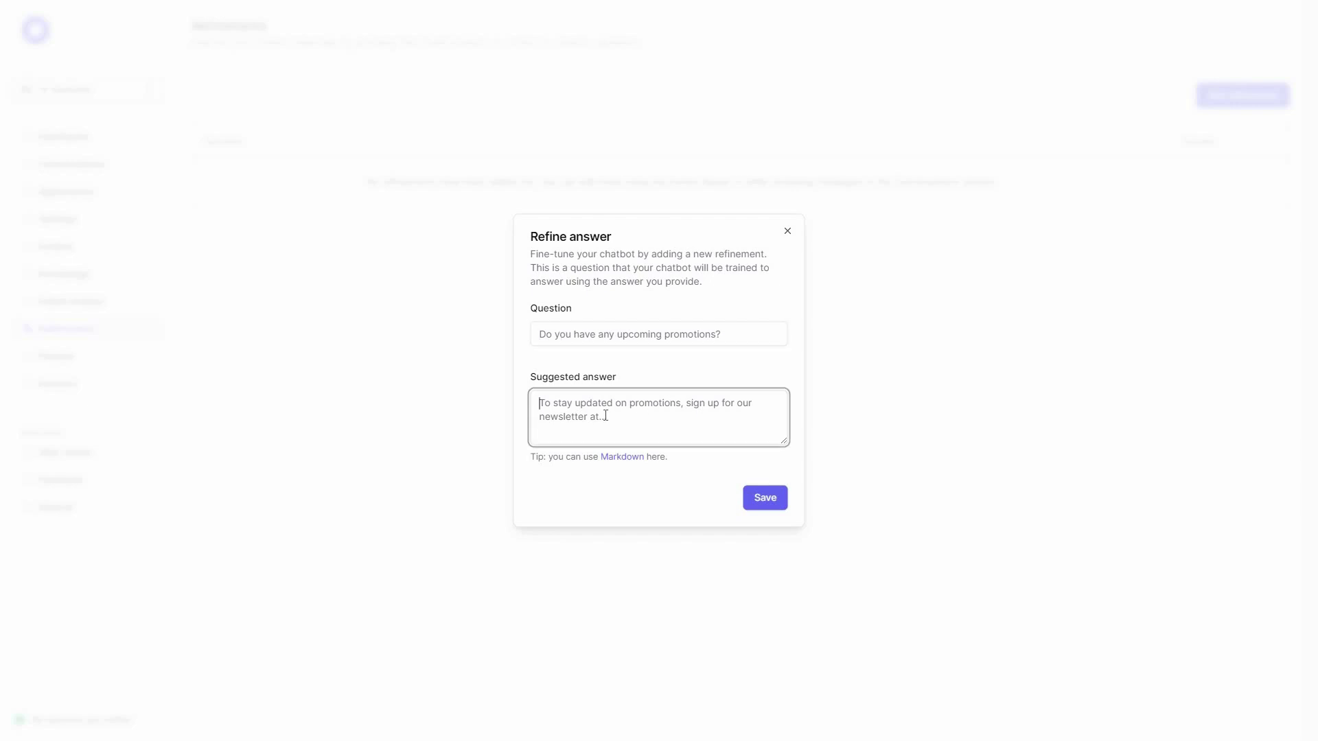
pyautogui.click(587, 333)
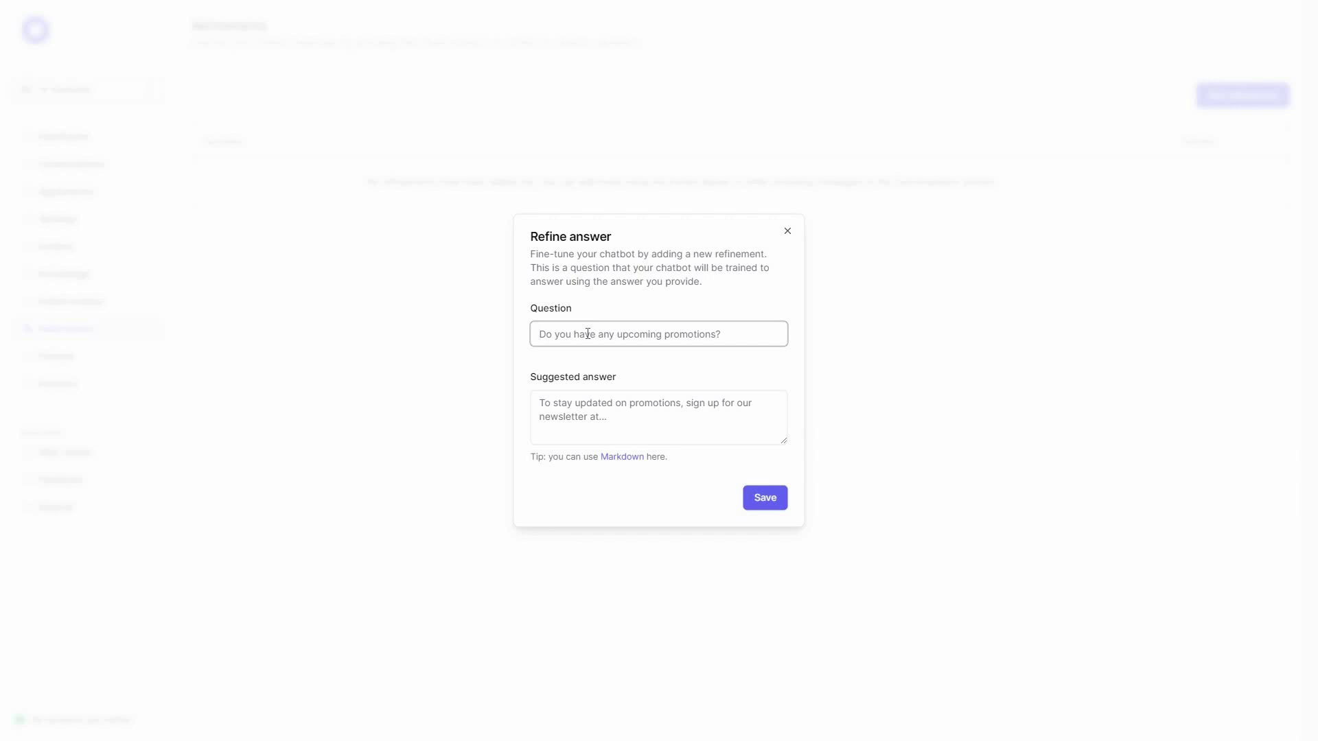
pyautogui.write('whats the color of sky')
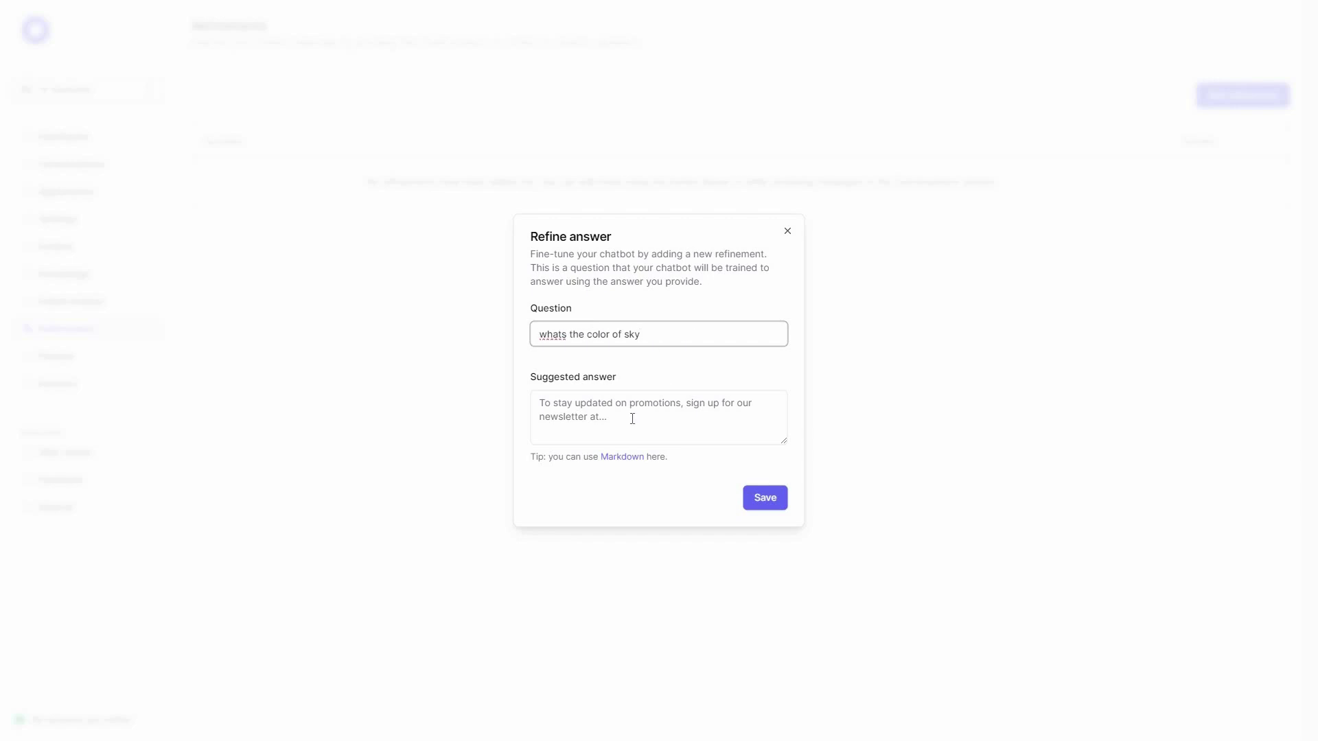
pyautogui.click(633, 419)
pyautogui.write('red')
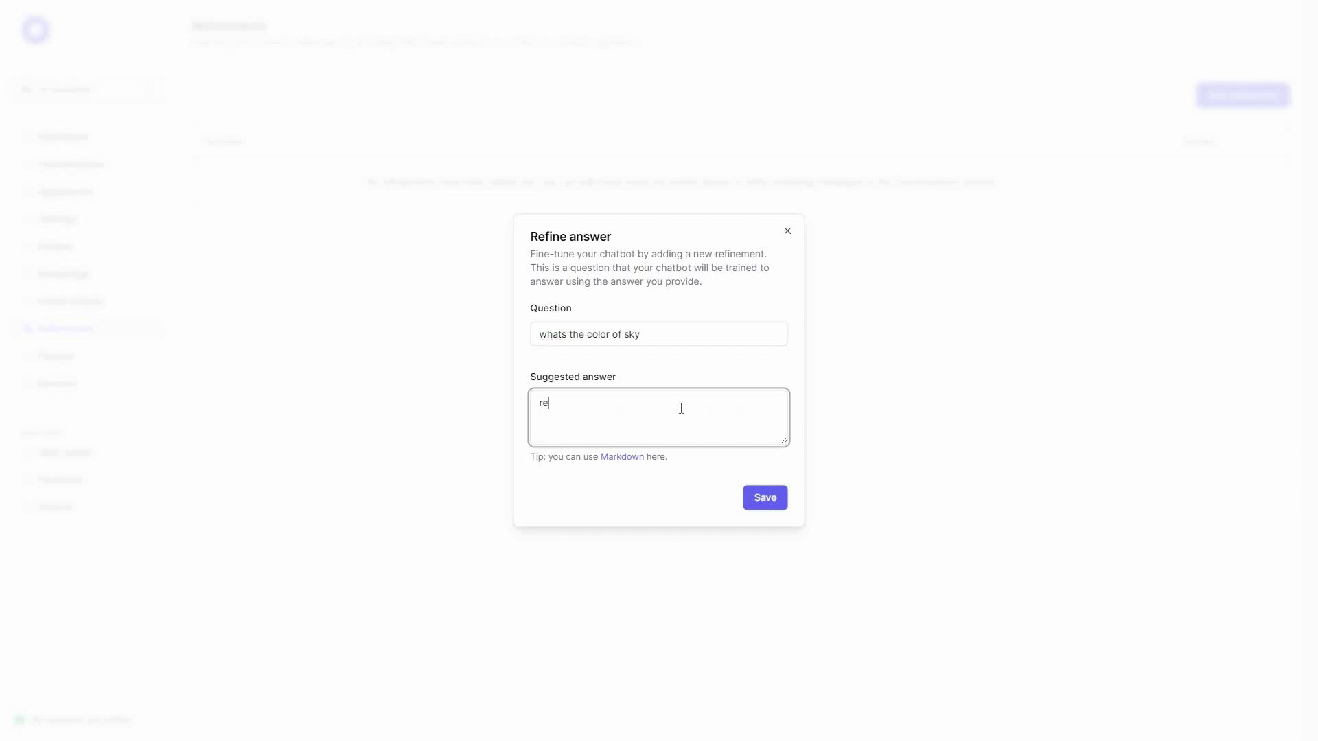
pyautogui.click(763, 499)
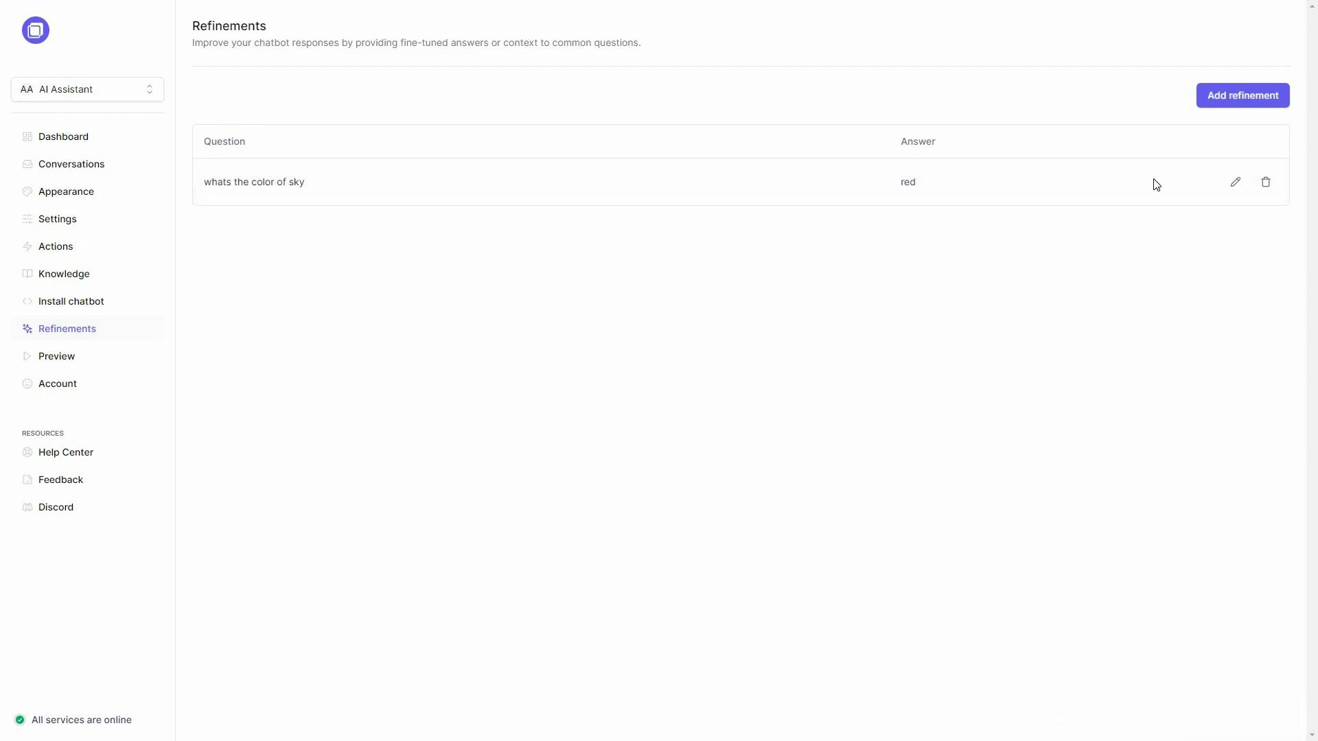
# Open the account page, switch to Chatwith's AppSumo deal page and review its overview, deal terms and license tiers
pyautogui.click(79, 391)
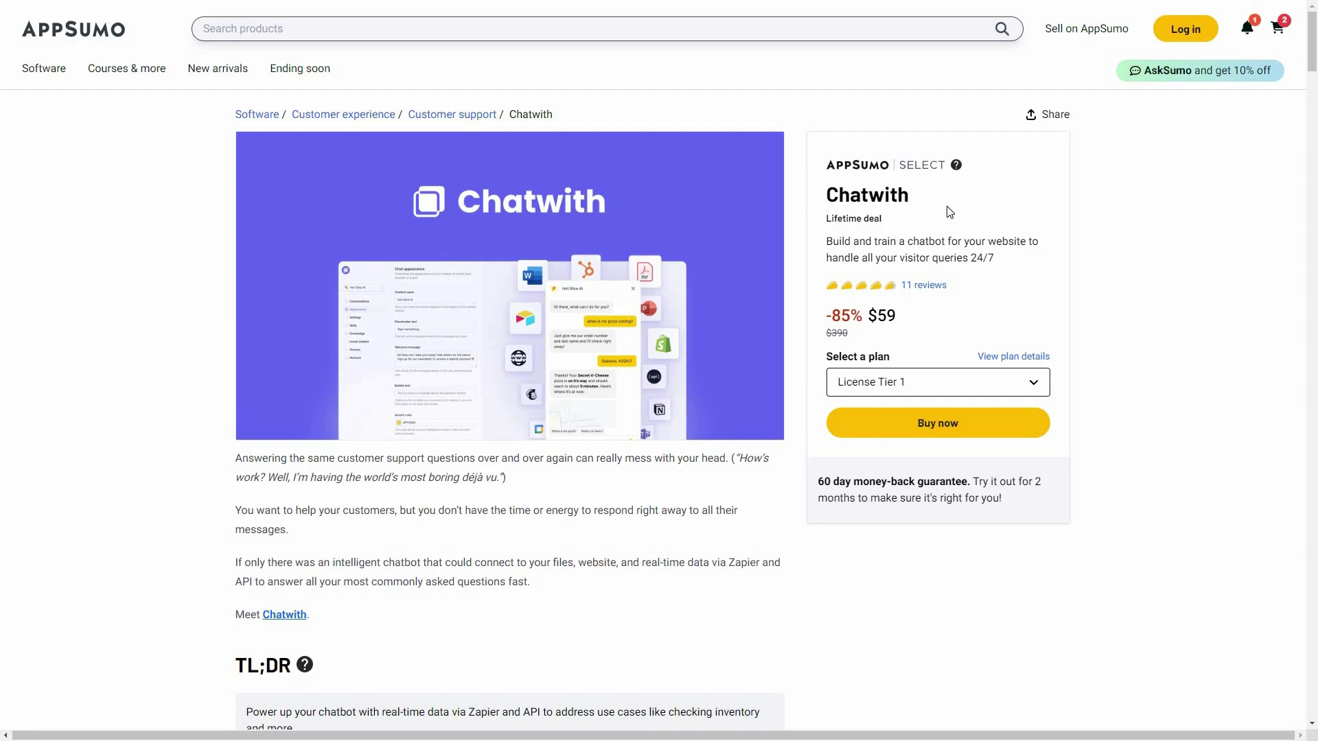
pyautogui.scroll(-2, 1145, 224)
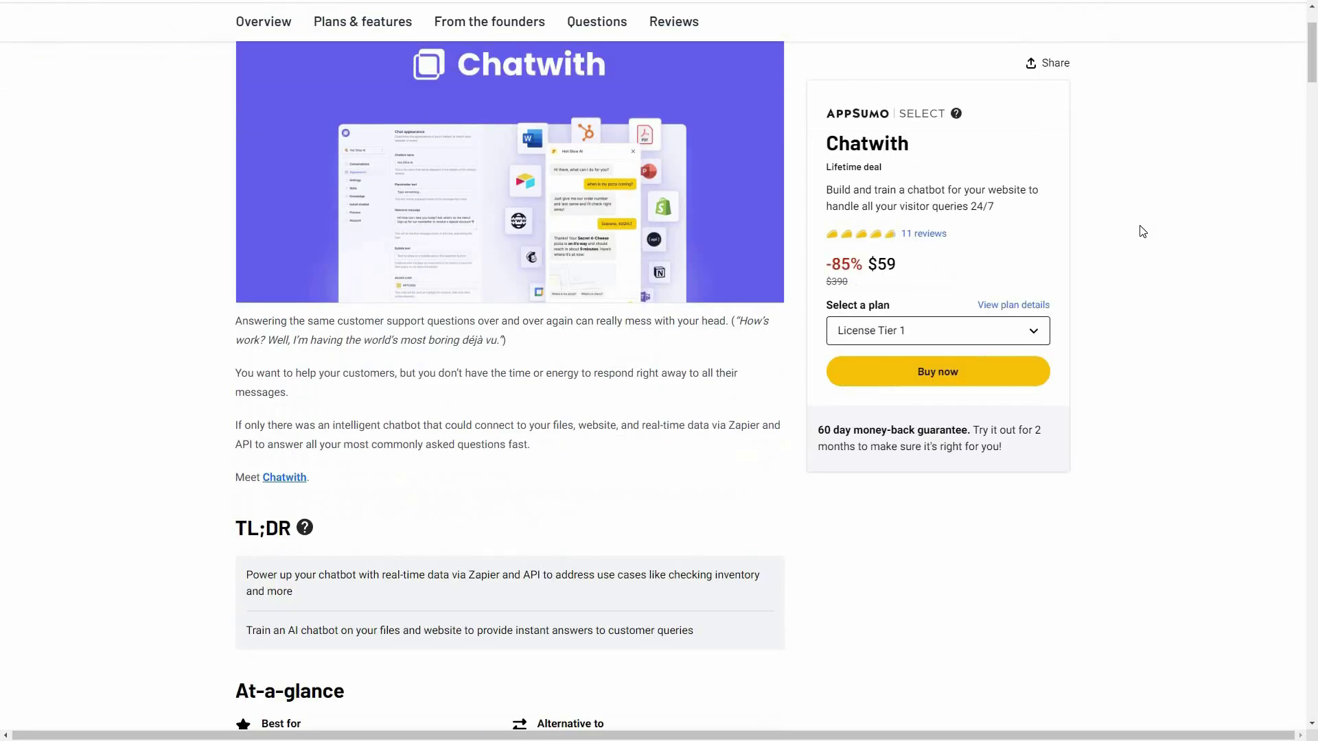
pyautogui.scroll(-3, 1143, 232)
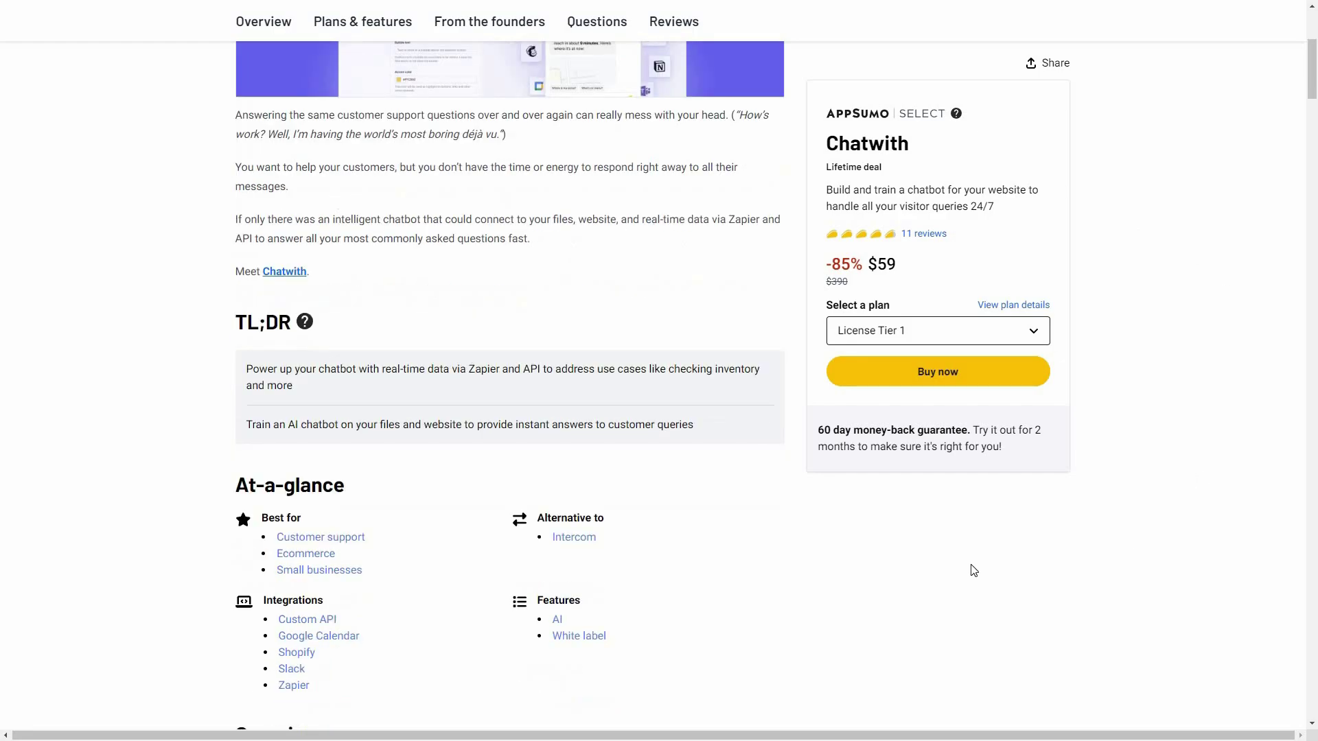
pyautogui.click(344, 24)
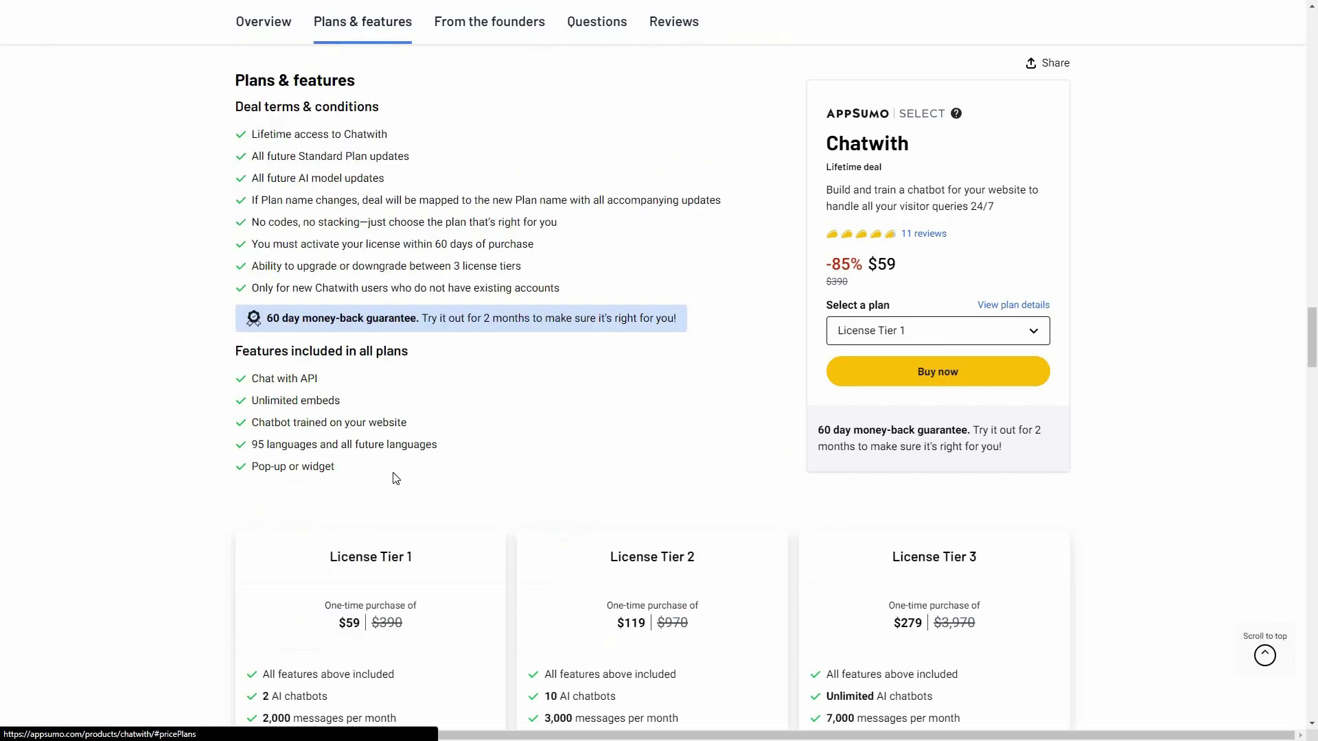
pyautogui.scroll(-2, 623, 578)
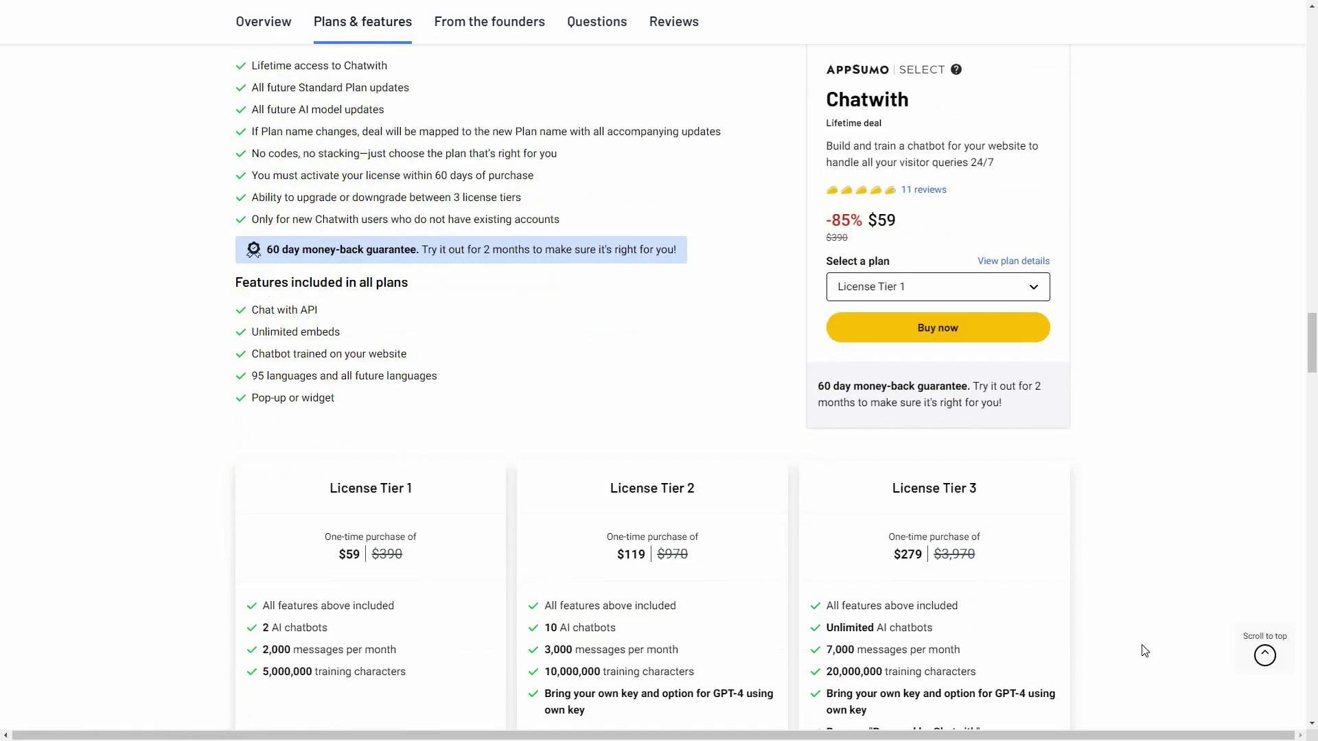